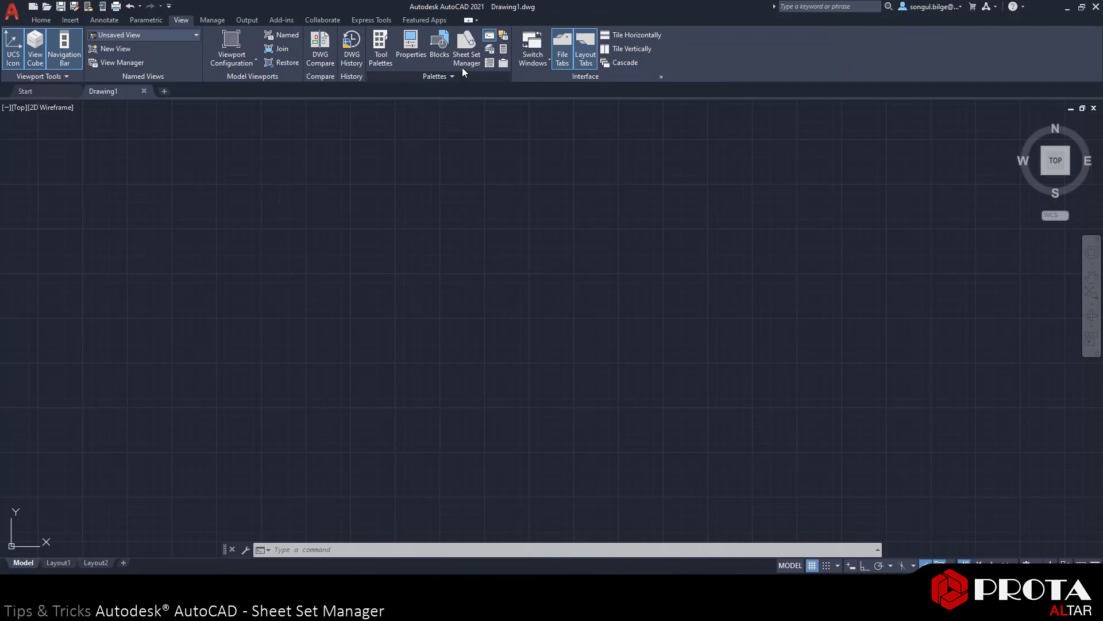
- Start creating a new sheet set from existing drawings in the Sheet Set Manager
click(465, 53)
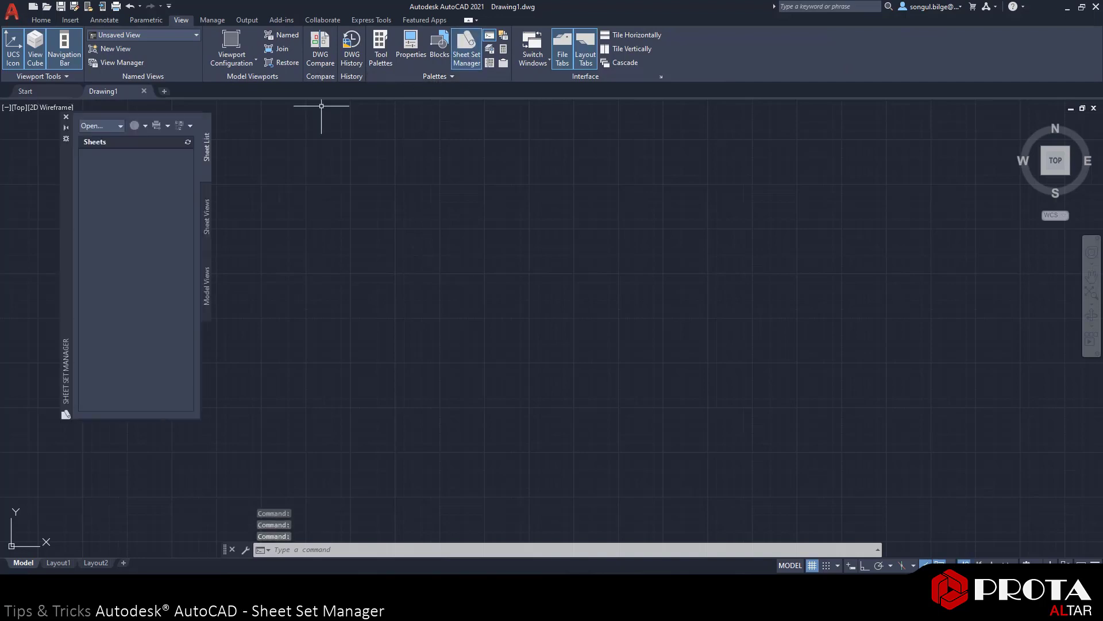
click(121, 126)
mouse_move(104, 142)
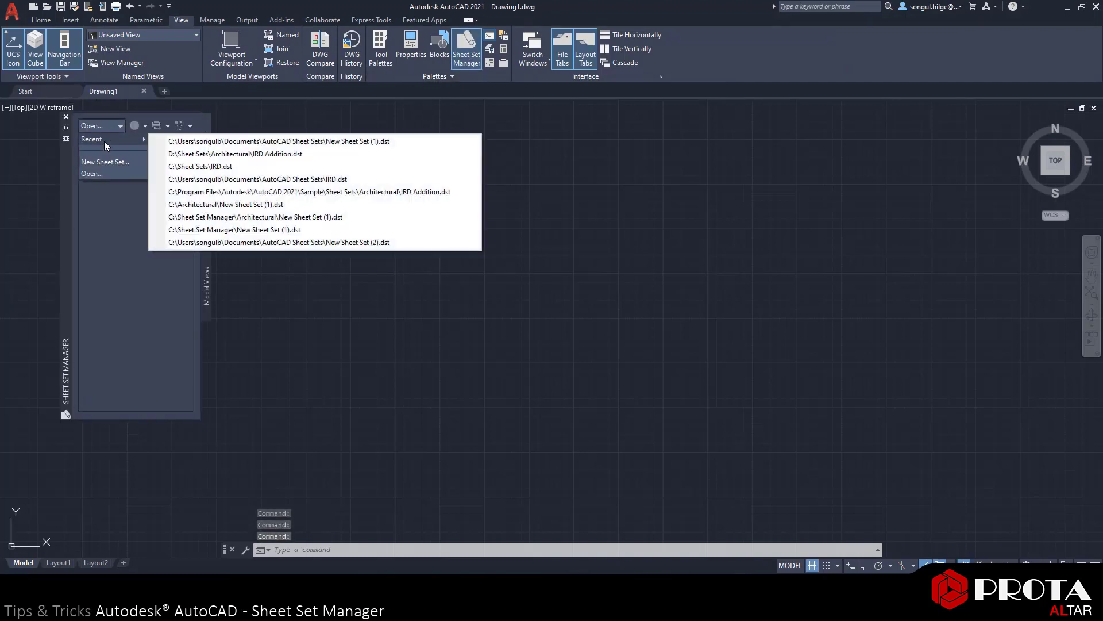
click(98, 161)
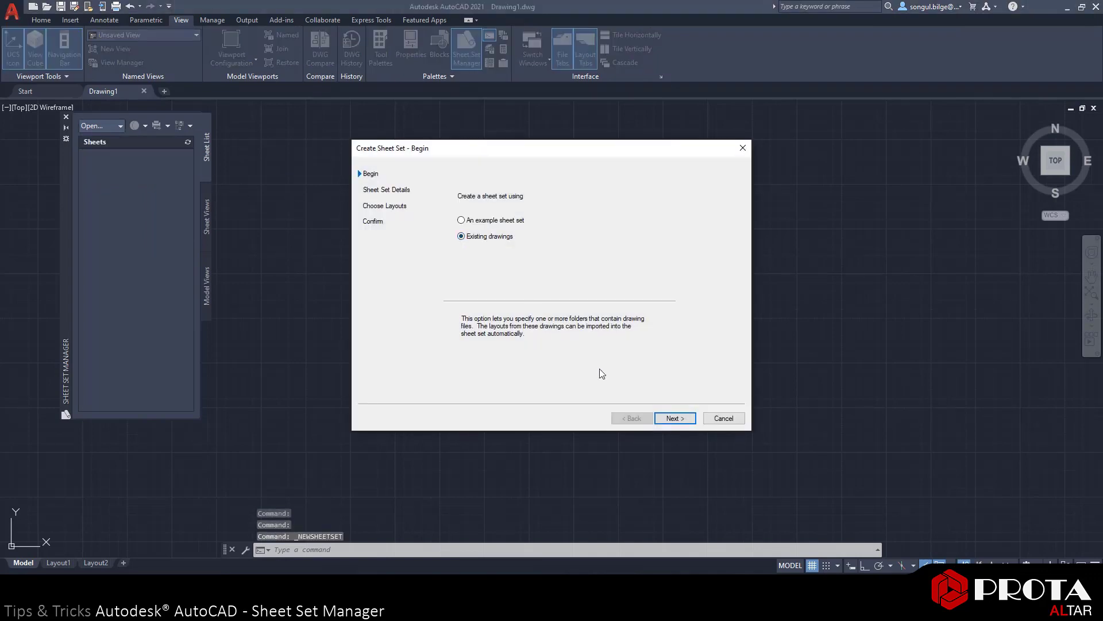
click(672, 418)
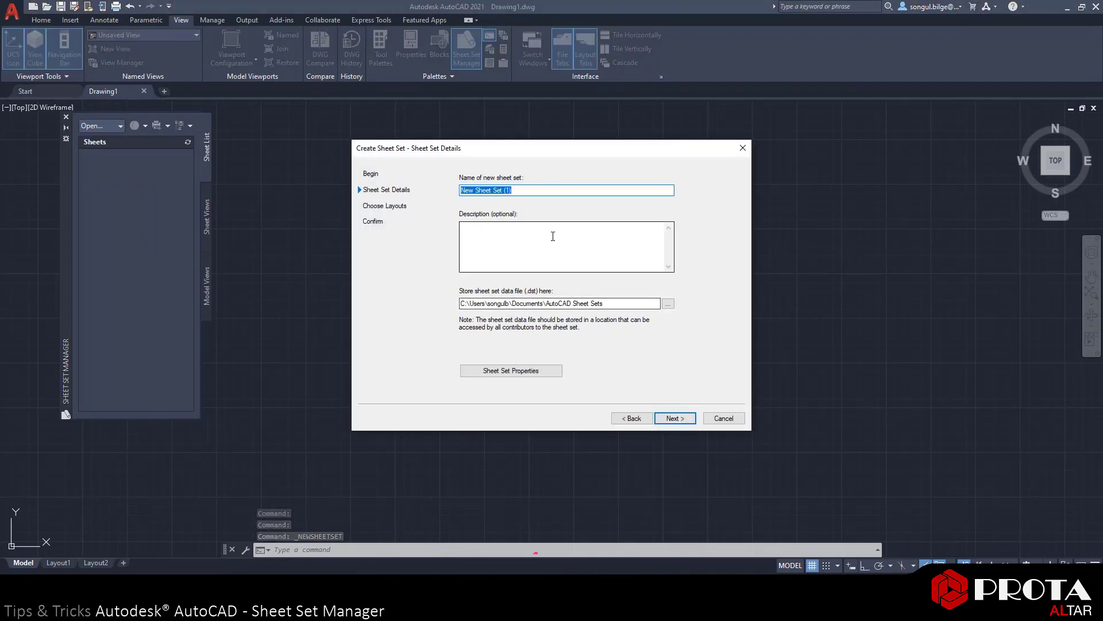
- Name the new sheet set IRD and enter Phase 1 as its description
key(BackSpace)
text(IRD)
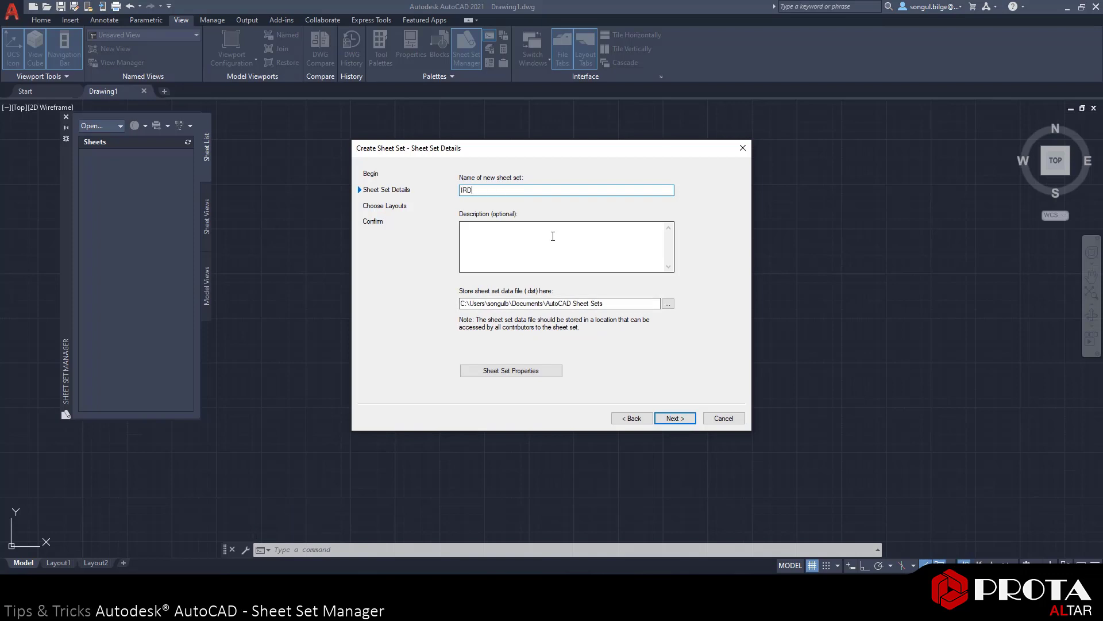
click(569, 245)
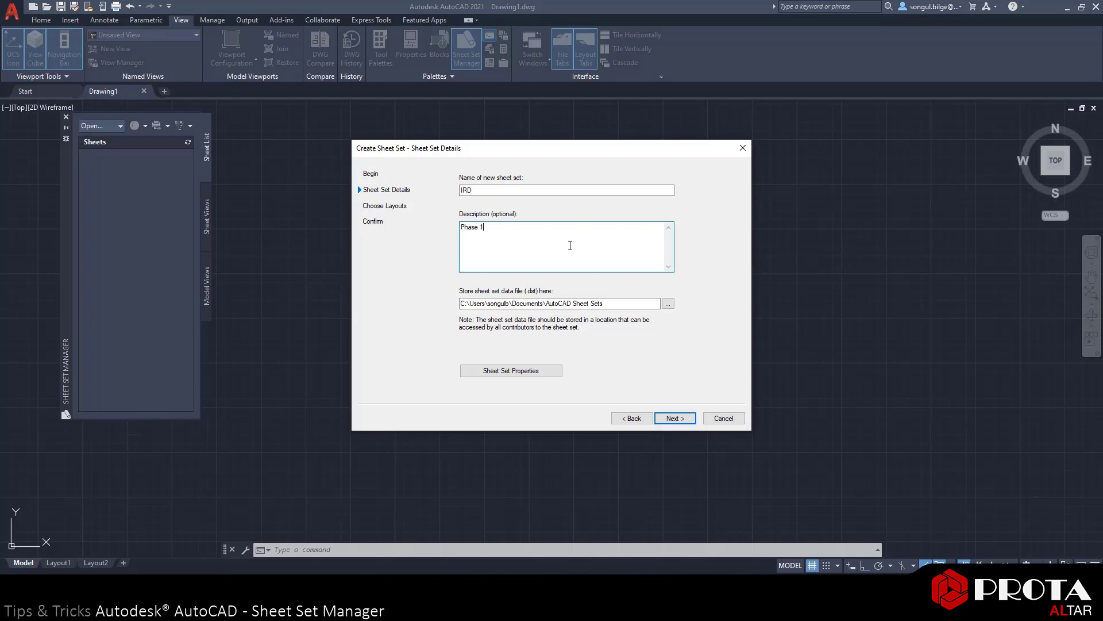
- Set the storage location of the sheet set data file to the folder C:\Sheet Sets
click(667, 304)
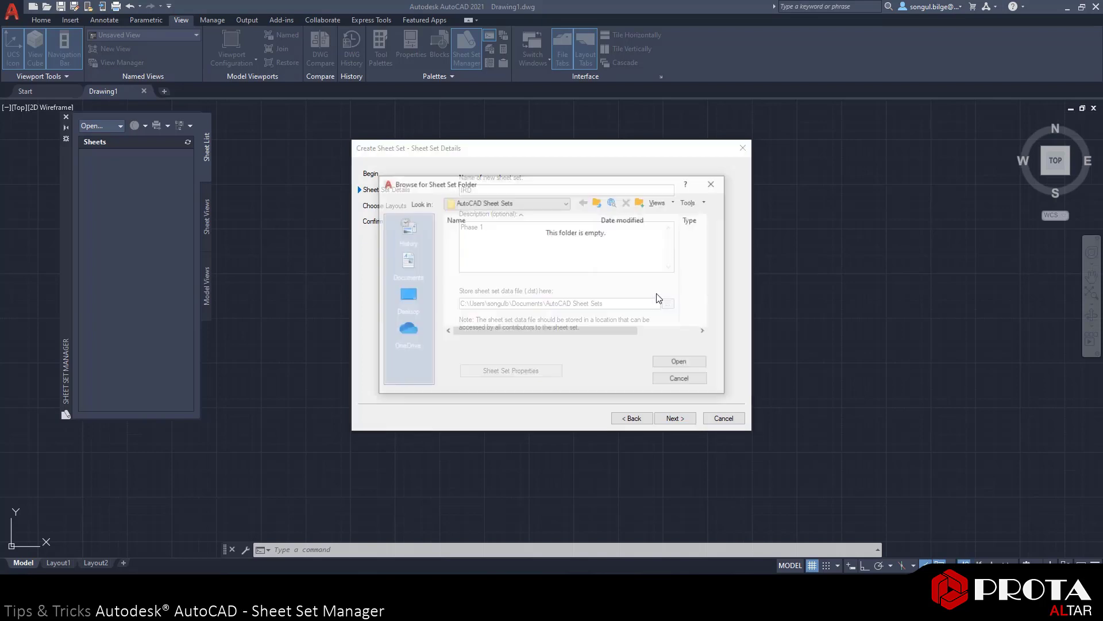
click(515, 205)
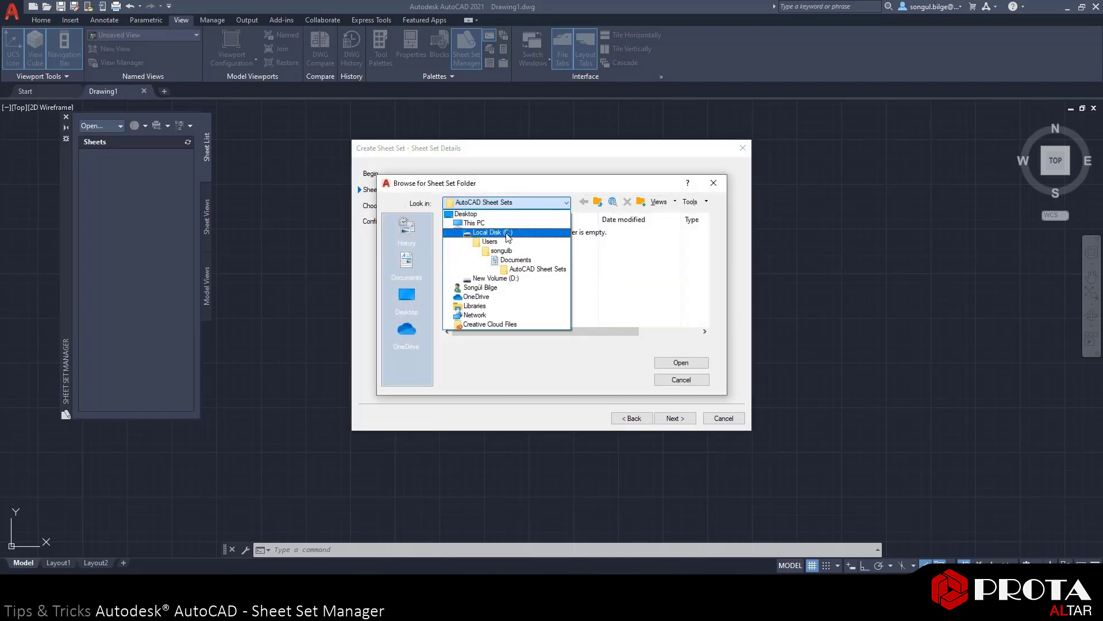
click(506, 235)
scroll(483, 297, down, 1)
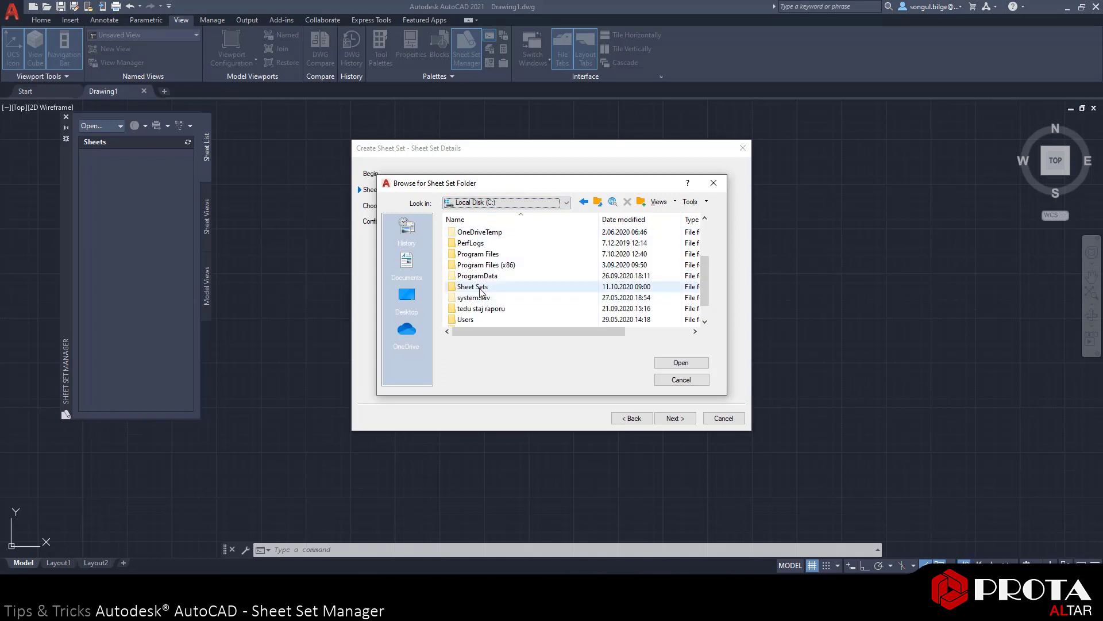
click(480, 287)
click(678, 363)
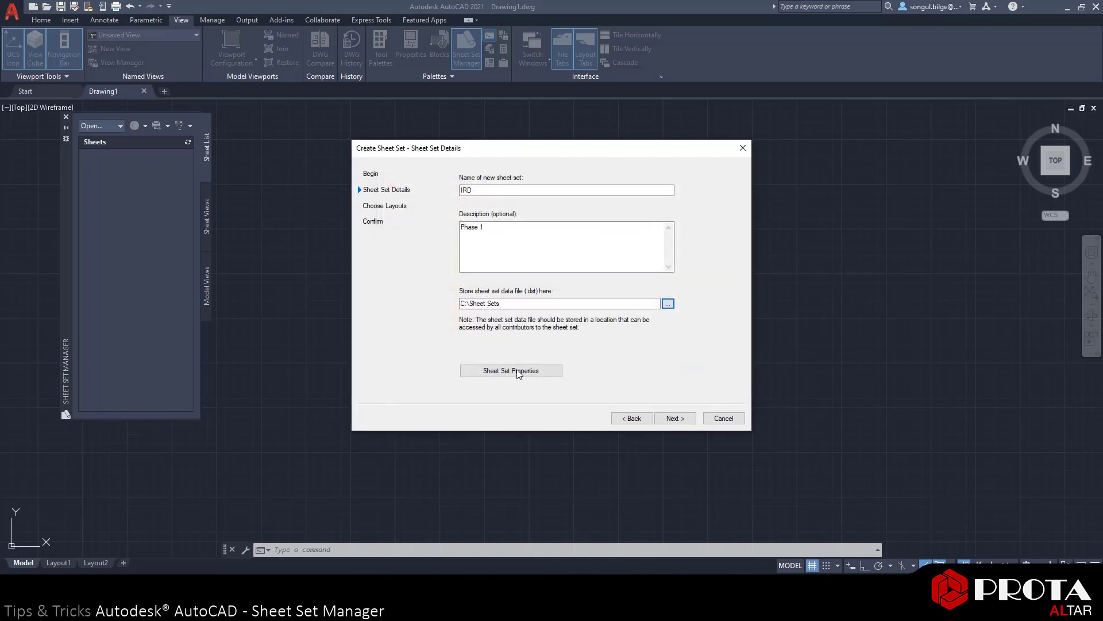
- In the sheet set properties, add the folder C:\Sheet Sets as a model view location
click(516, 370)
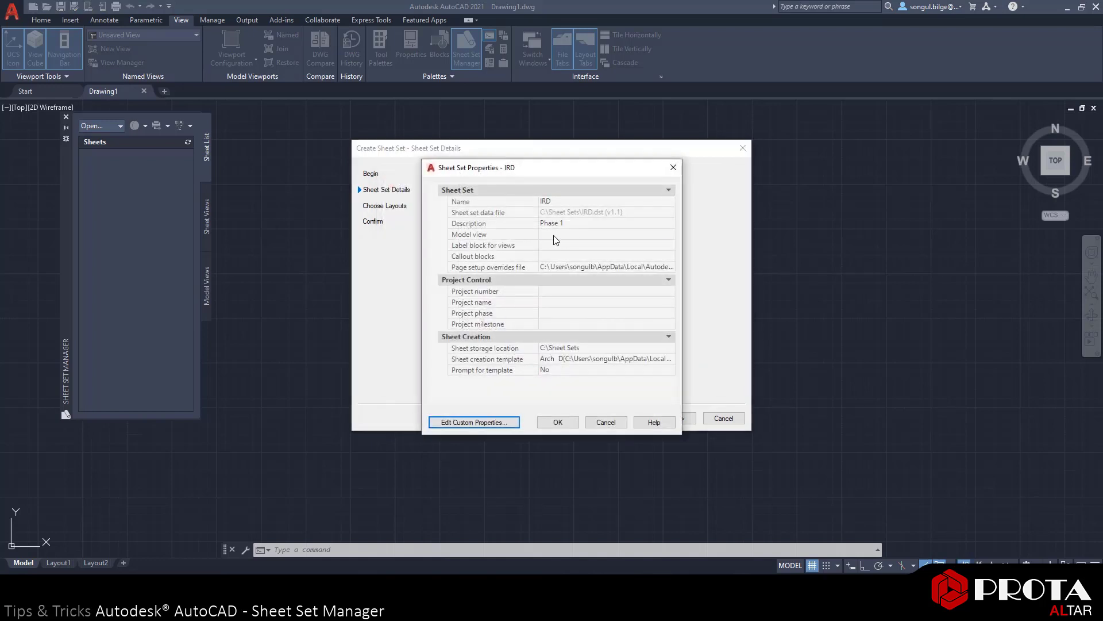
click(554, 235)
click(670, 234)
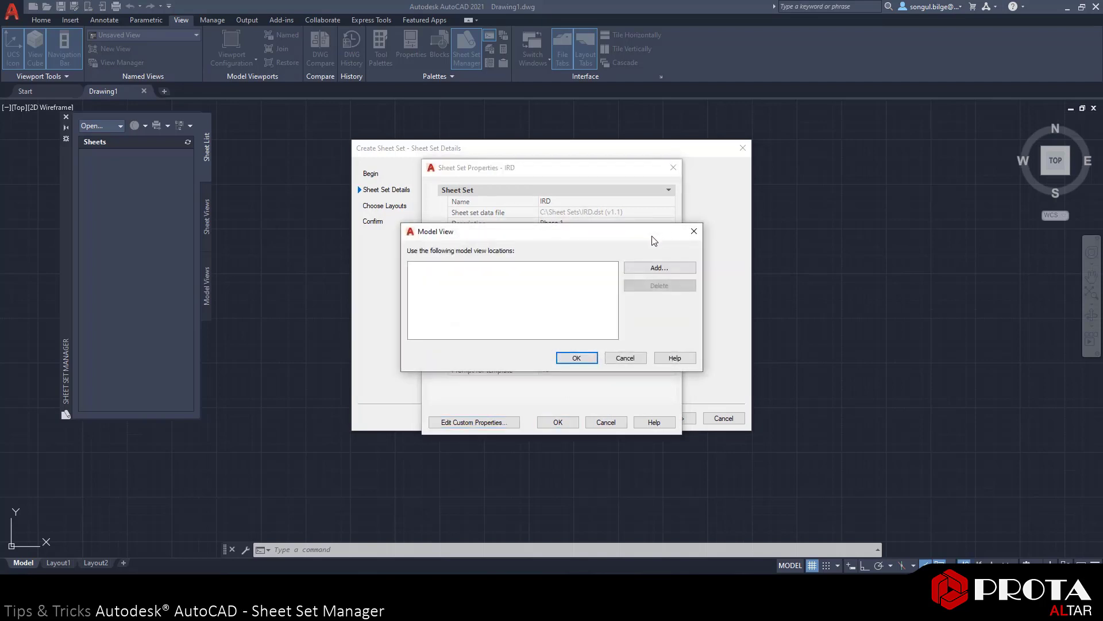
click(632, 268)
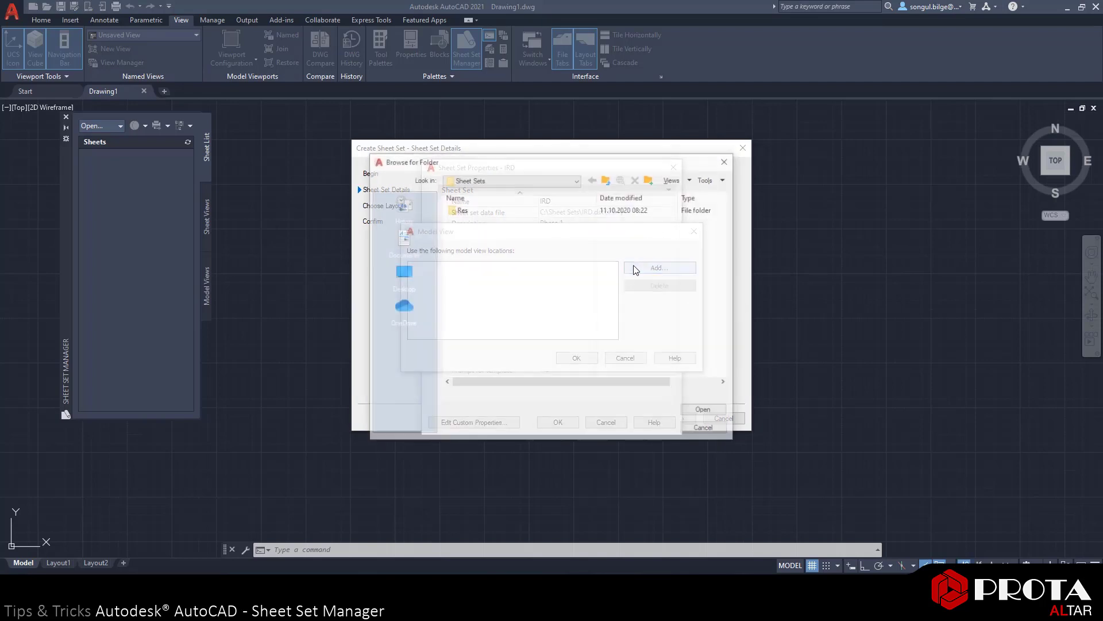
click(607, 179)
click(479, 329)
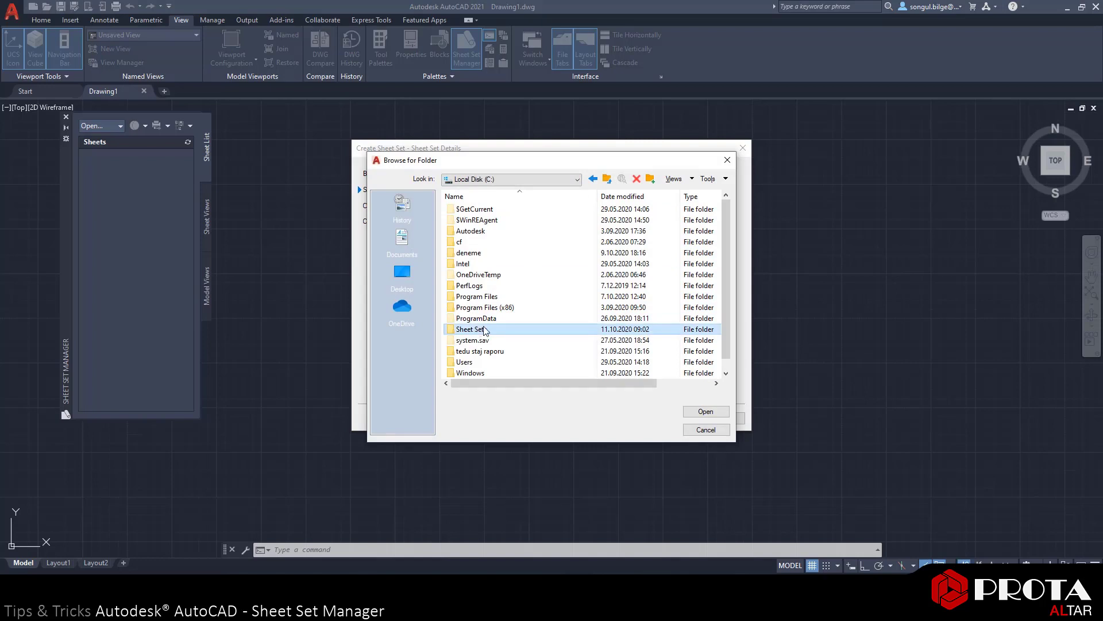
click(706, 411)
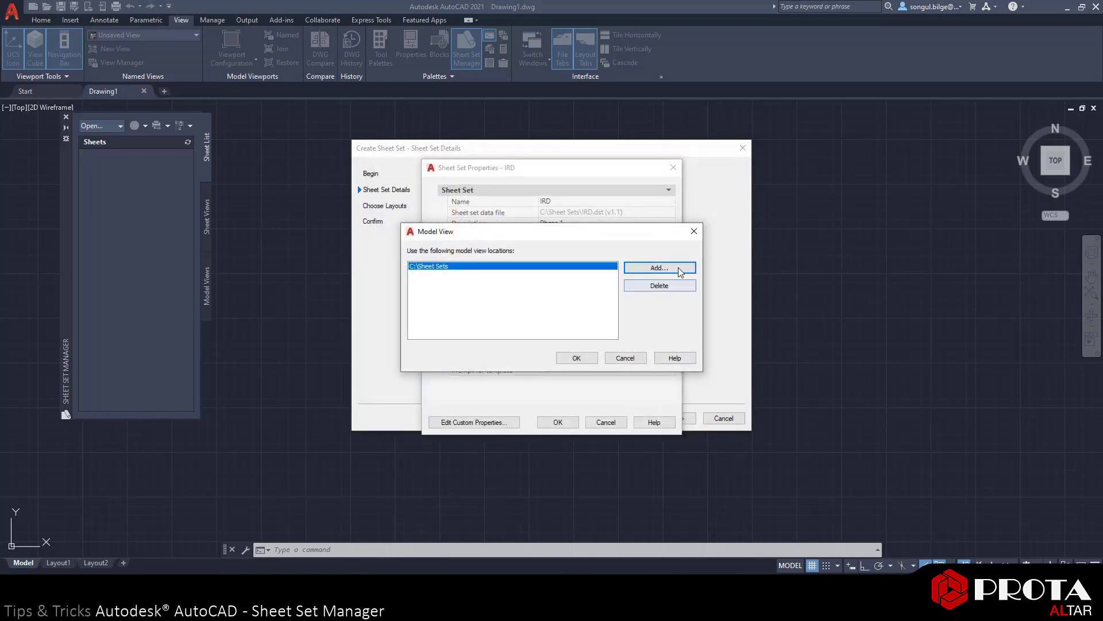
- Add the subfolder C:\Sheet Sets\Res as a second model view location and accept the list
click(660, 267)
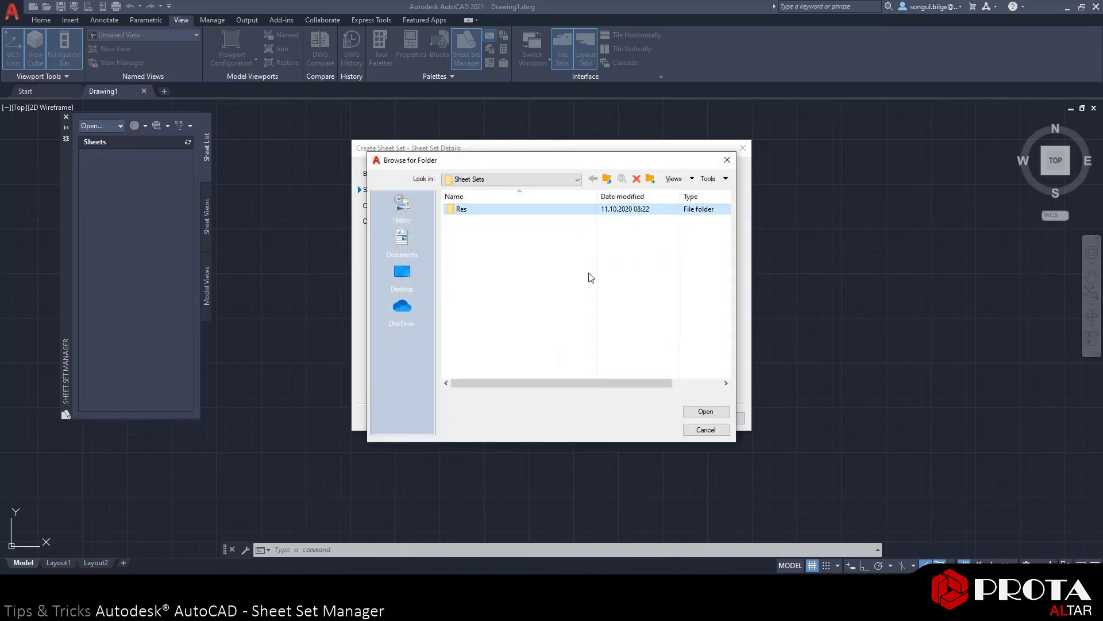
click(706, 412)
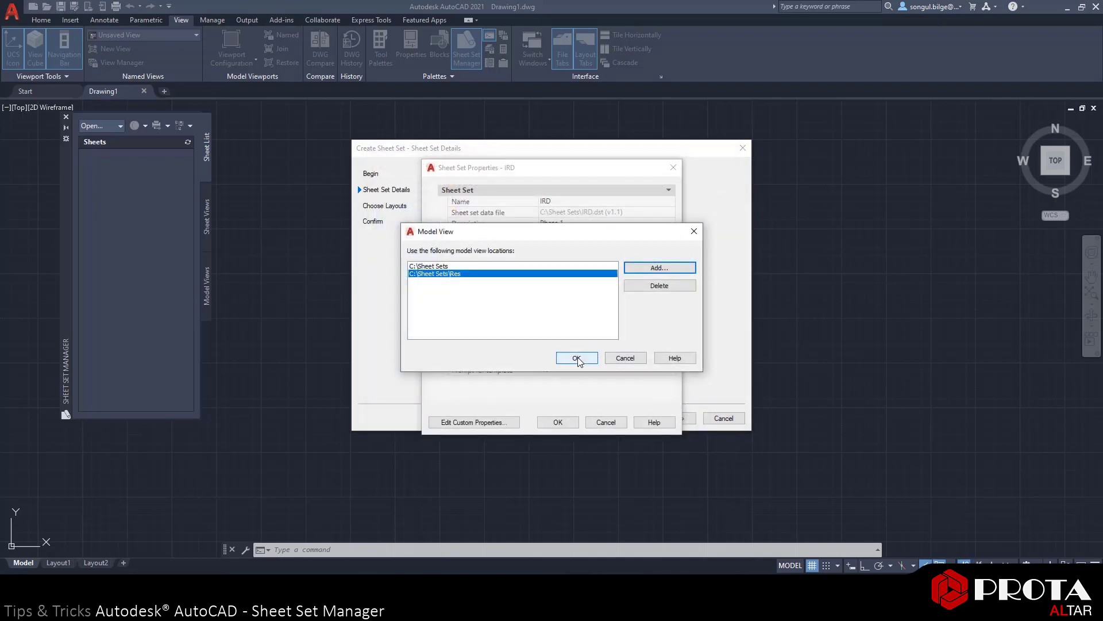
click(577, 357)
- Load the drawing template IRD.dwt from C:\Sheet Sets as the source file for the label block for views
click(563, 246)
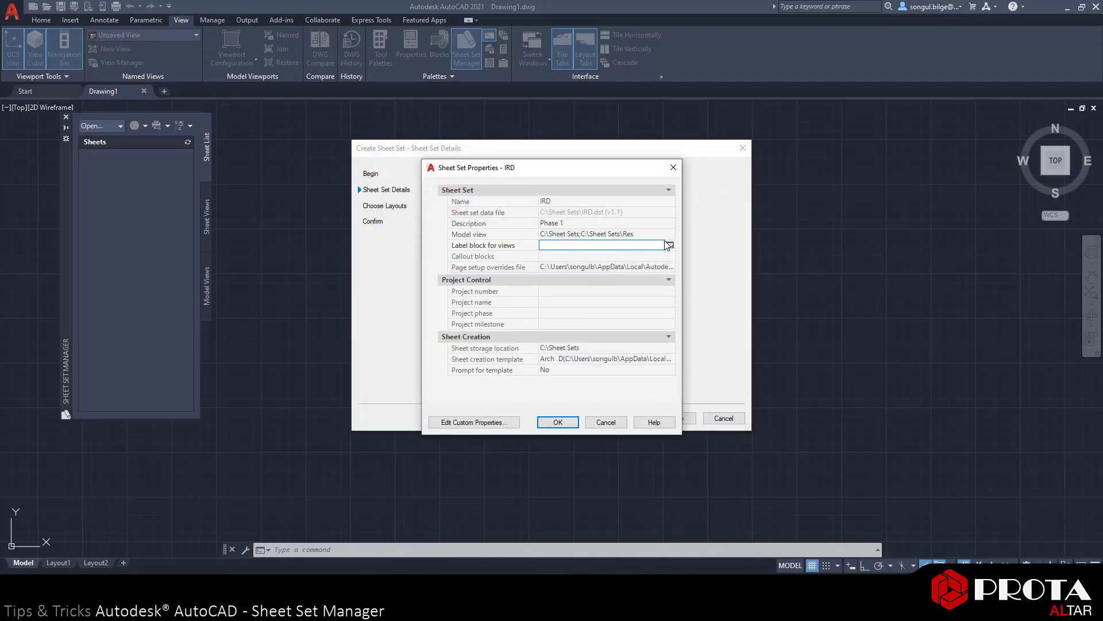
click(670, 245)
click(582, 247)
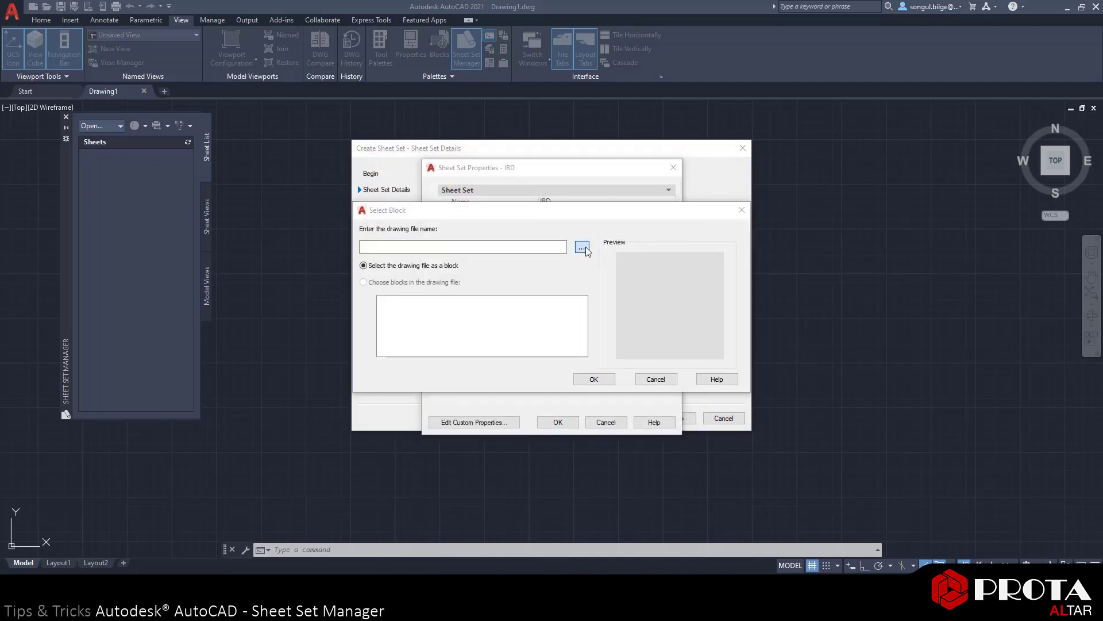
click(546, 431)
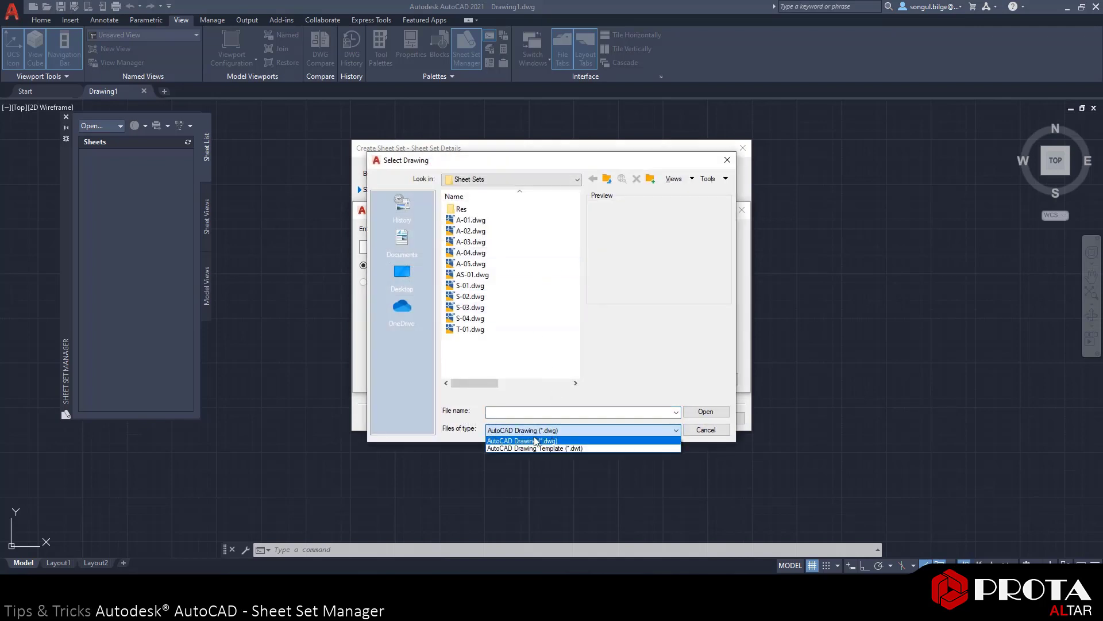
click(534, 446)
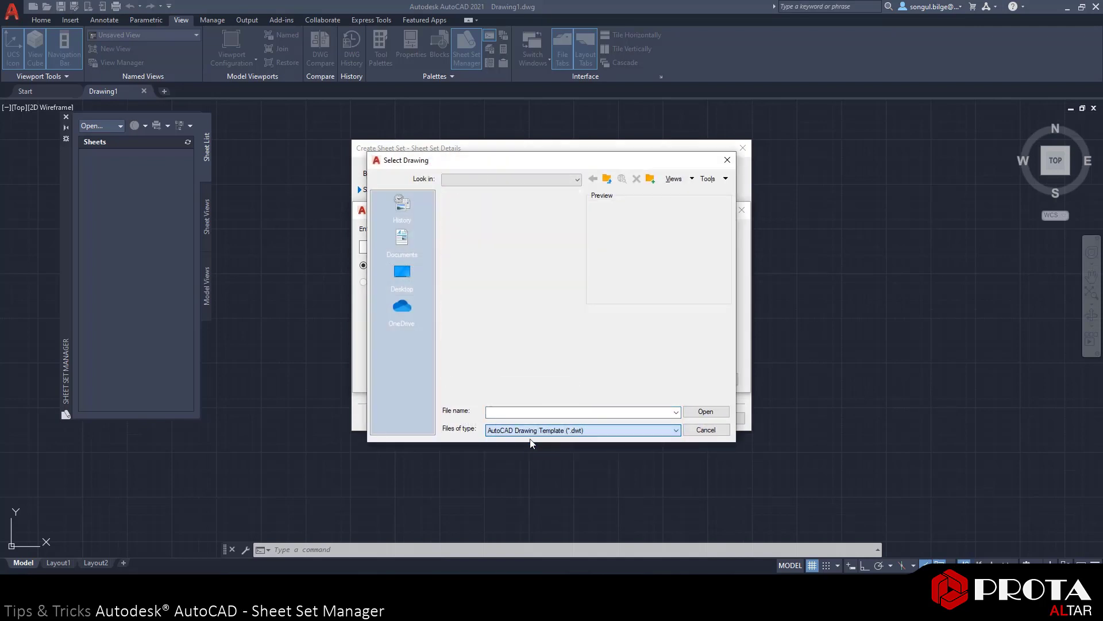
click(575, 179)
click(492, 209)
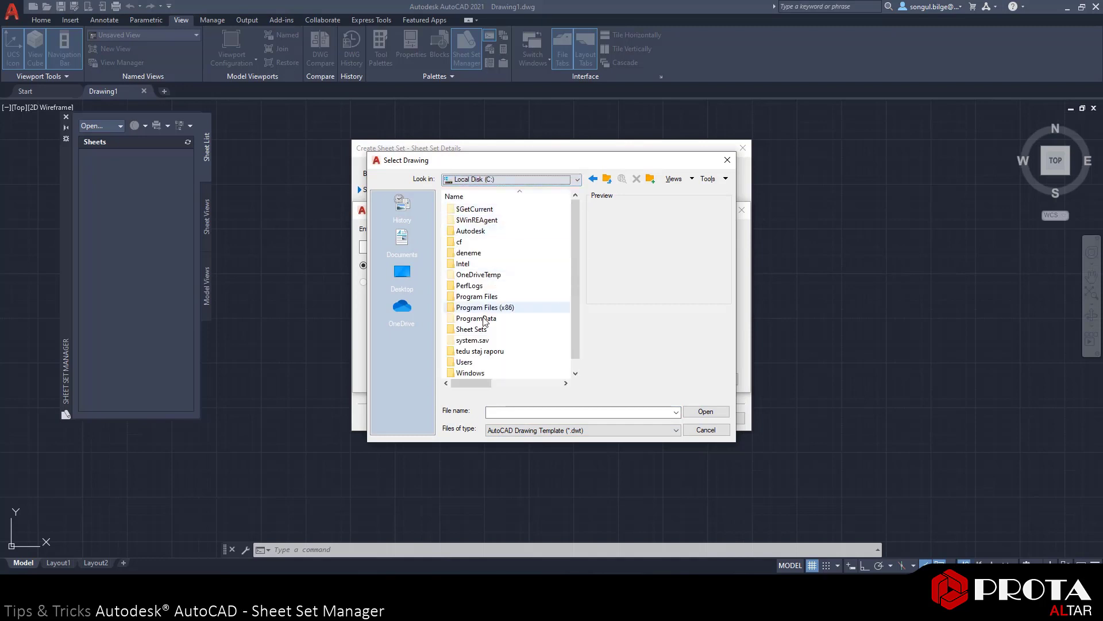
double_click(475, 327)
click(467, 220)
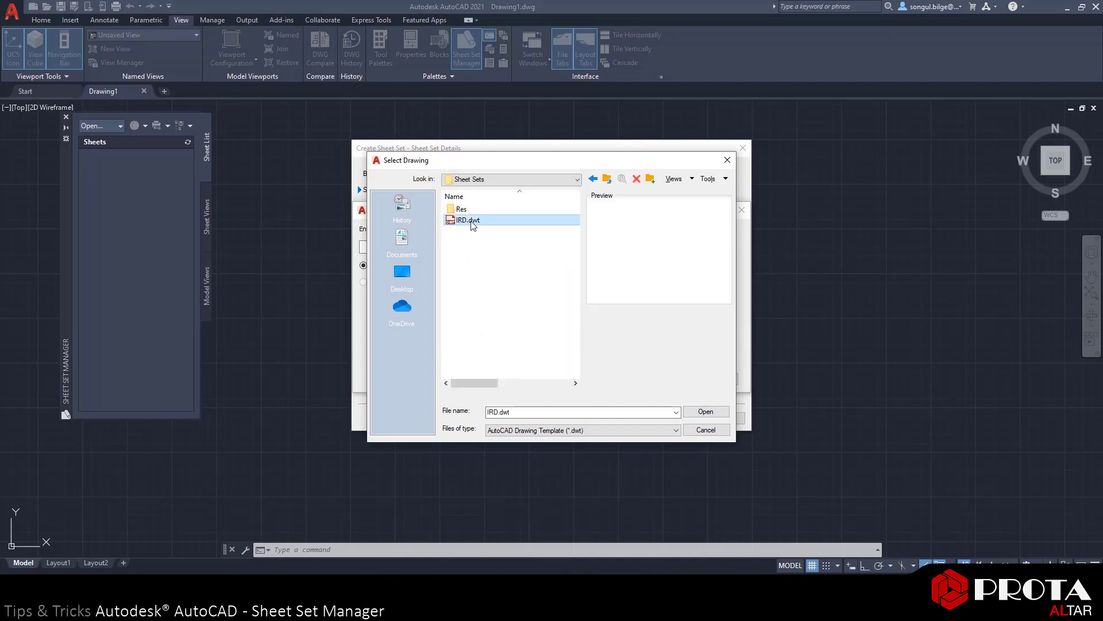
click(706, 411)
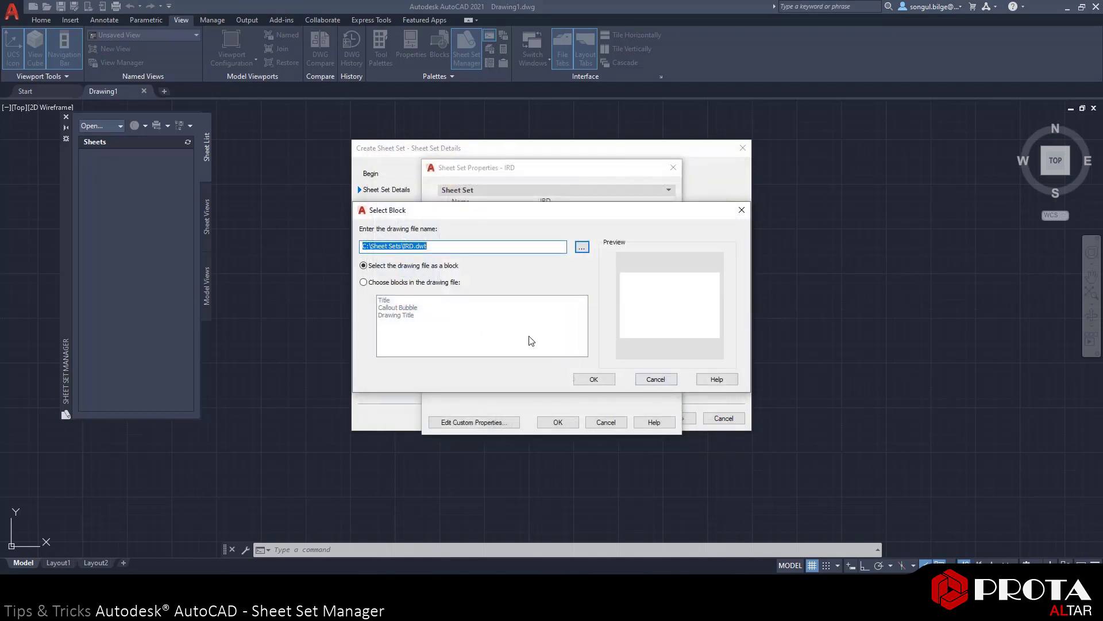
- Assign the Drawing Title block from the template as the label block for views
click(371, 281)
click(389, 316)
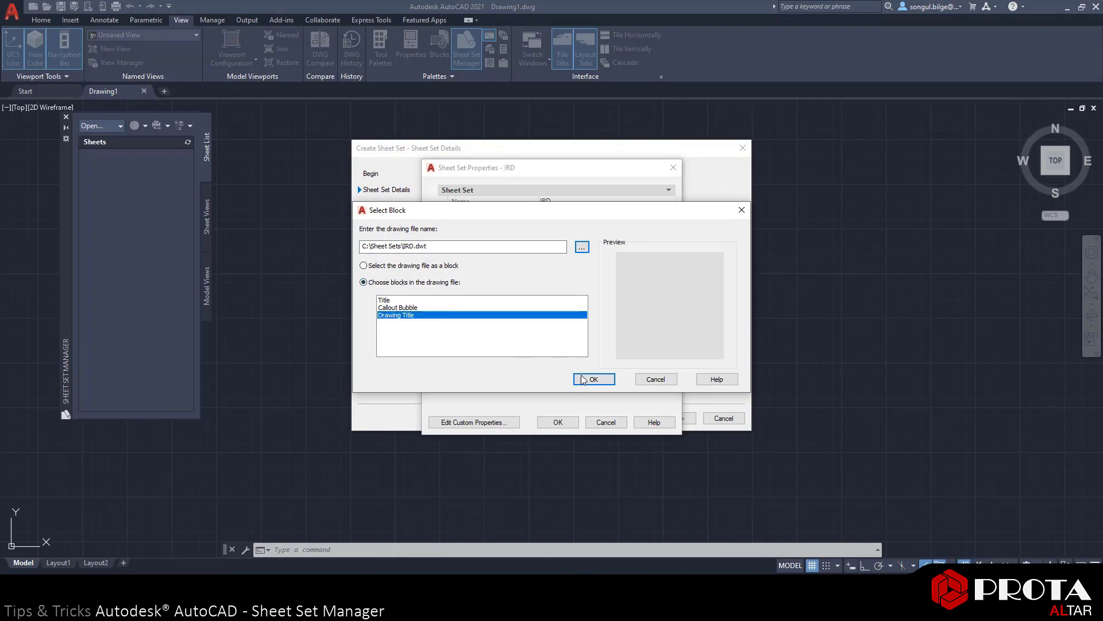
click(592, 379)
- Load the drawing template IRD.dwt from C:\Sheet Sets as the source file for the callout blocks
click(630, 257)
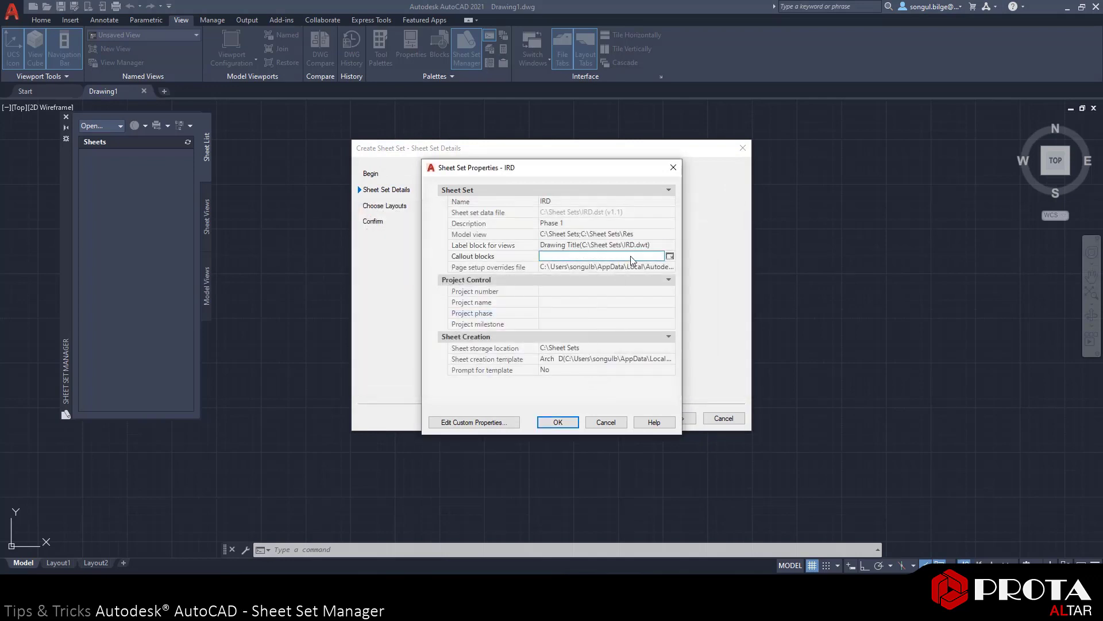
click(669, 256)
click(647, 257)
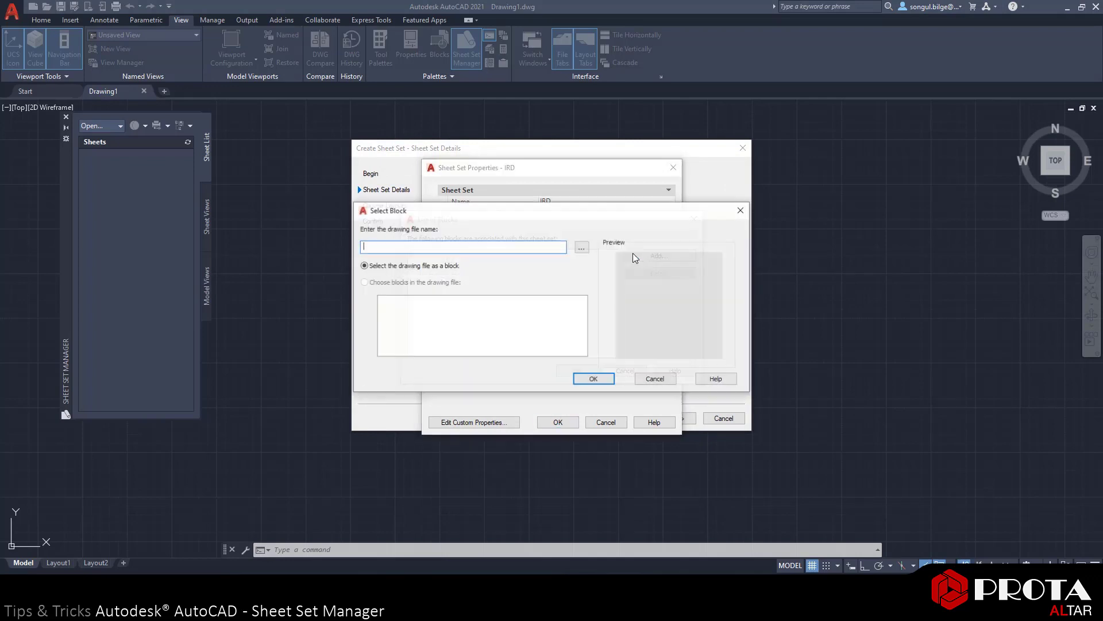
click(583, 249)
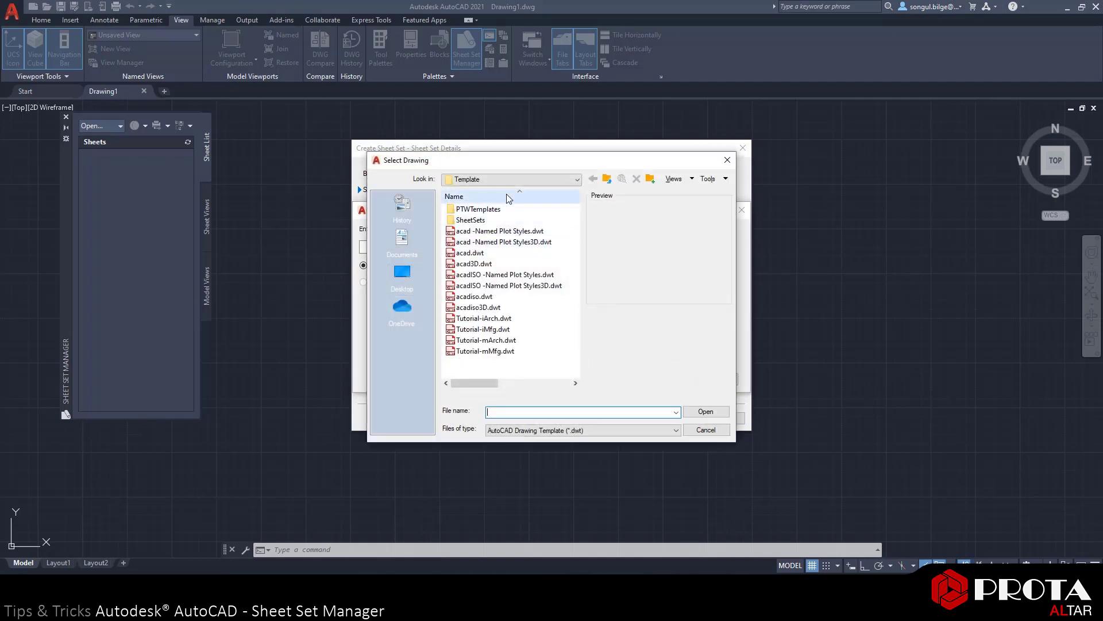
click(509, 180)
click(489, 209)
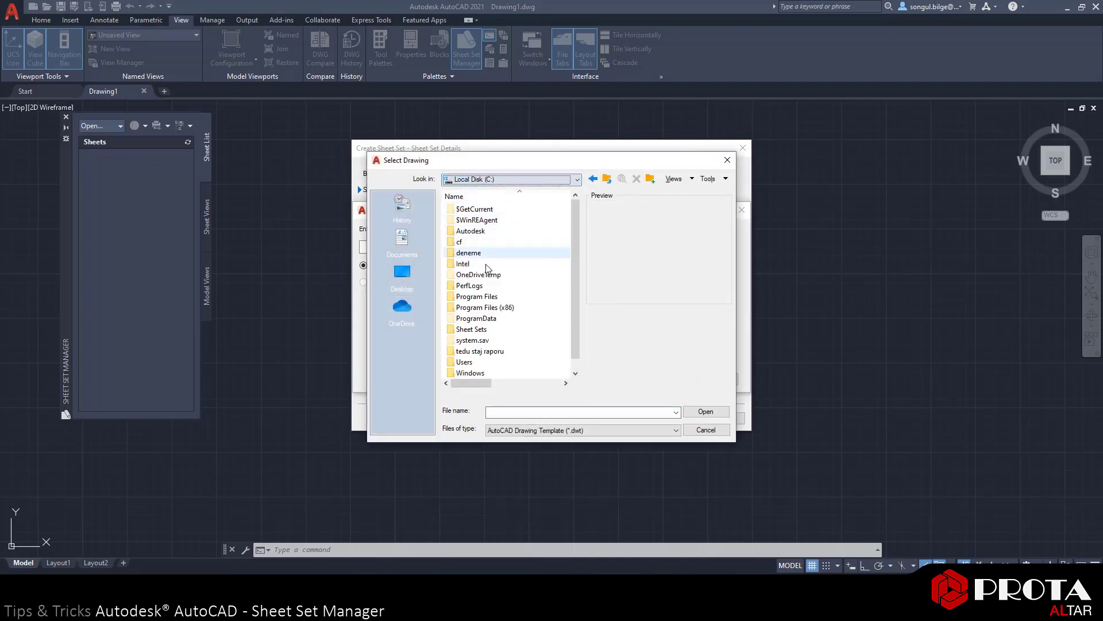
click(477, 329)
double_click(477, 329)
click(468, 220)
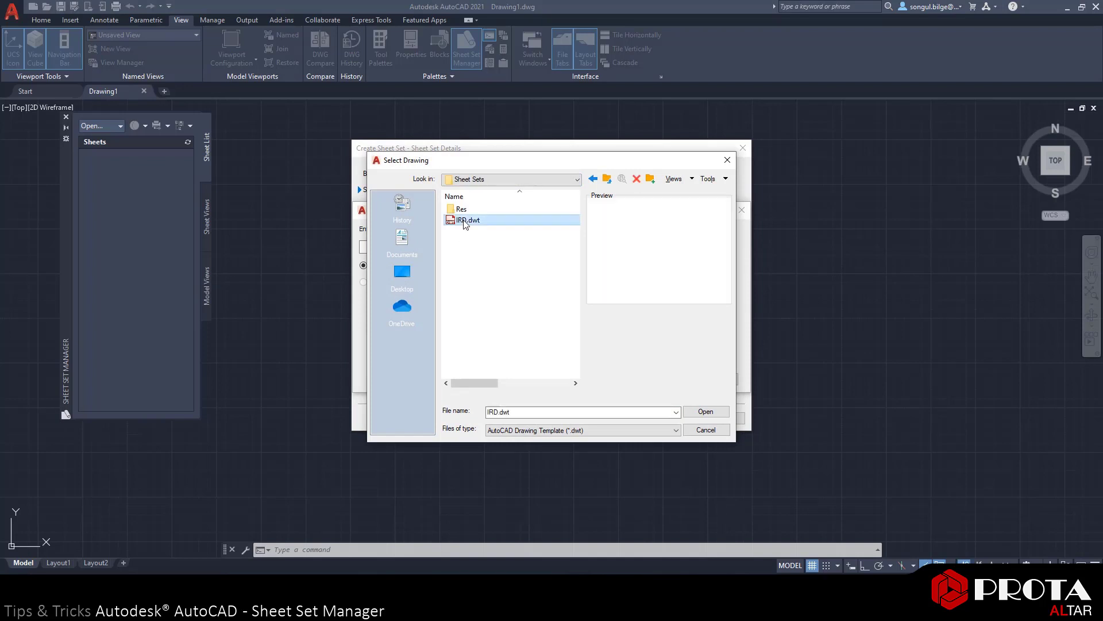
click(701, 412)
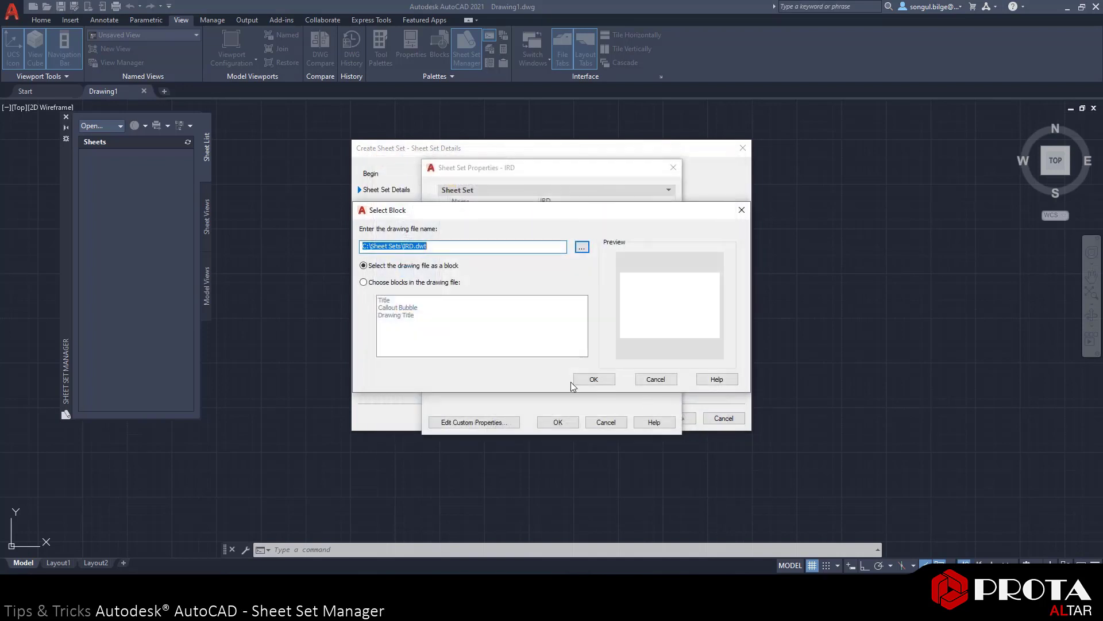
- Add the Callout Bubble block from the template to the sheet set's callout blocks and accept the list
click(364, 282)
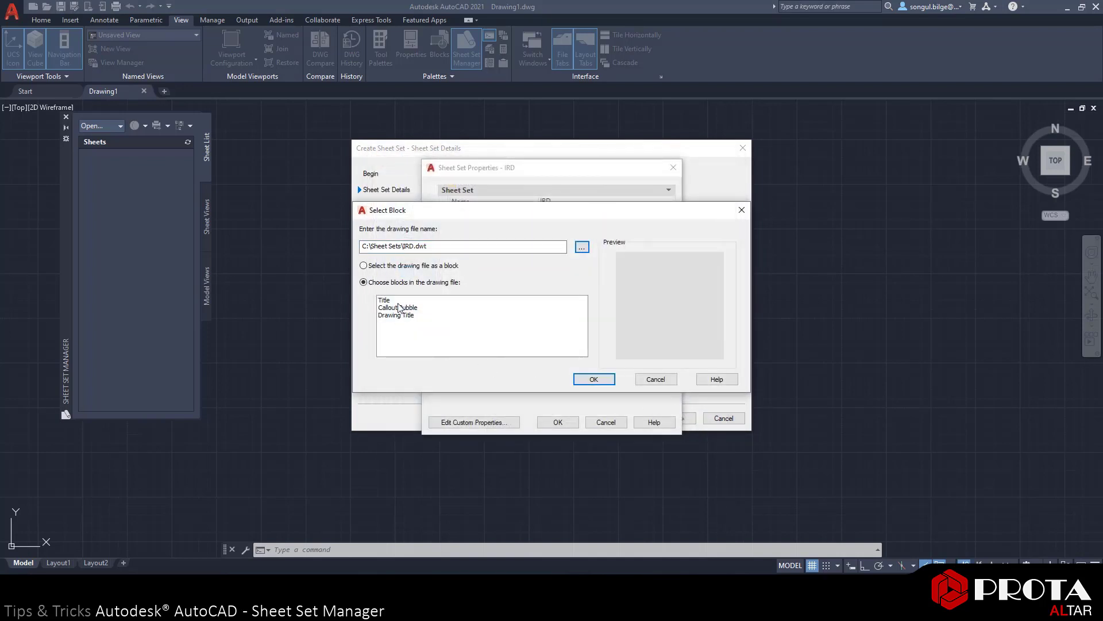
click(400, 308)
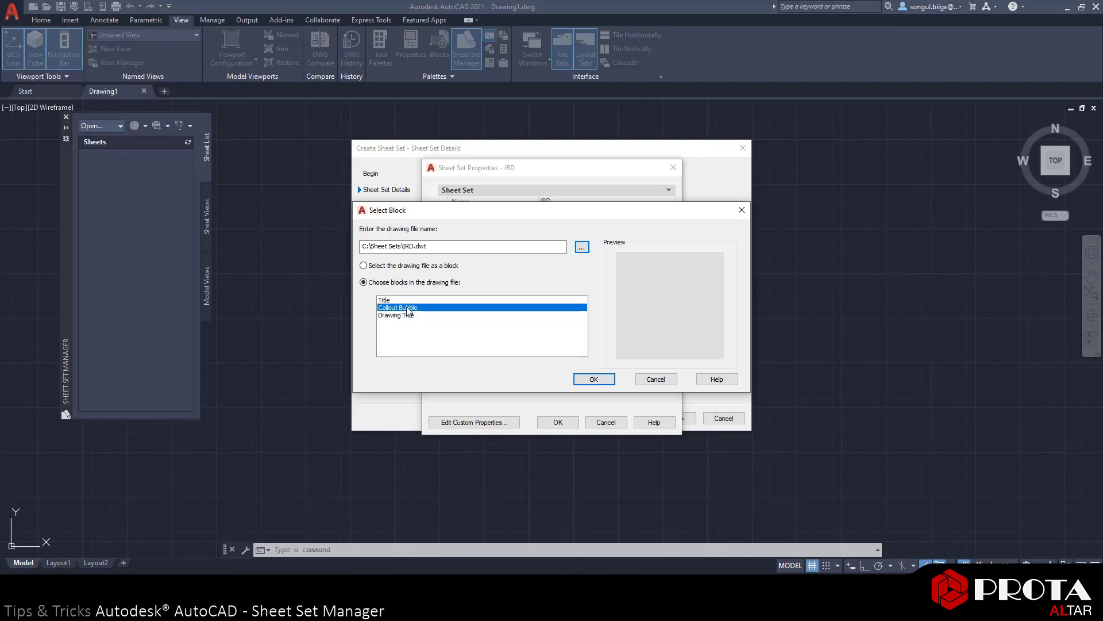
click(594, 379)
click(574, 372)
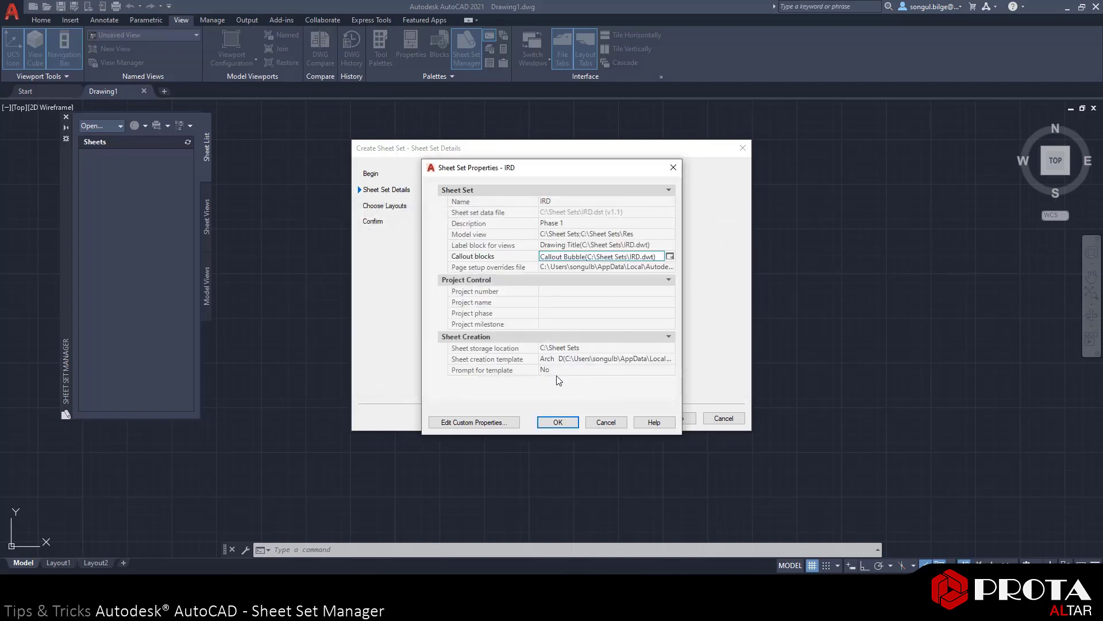
click(548, 293)
click(549, 303)
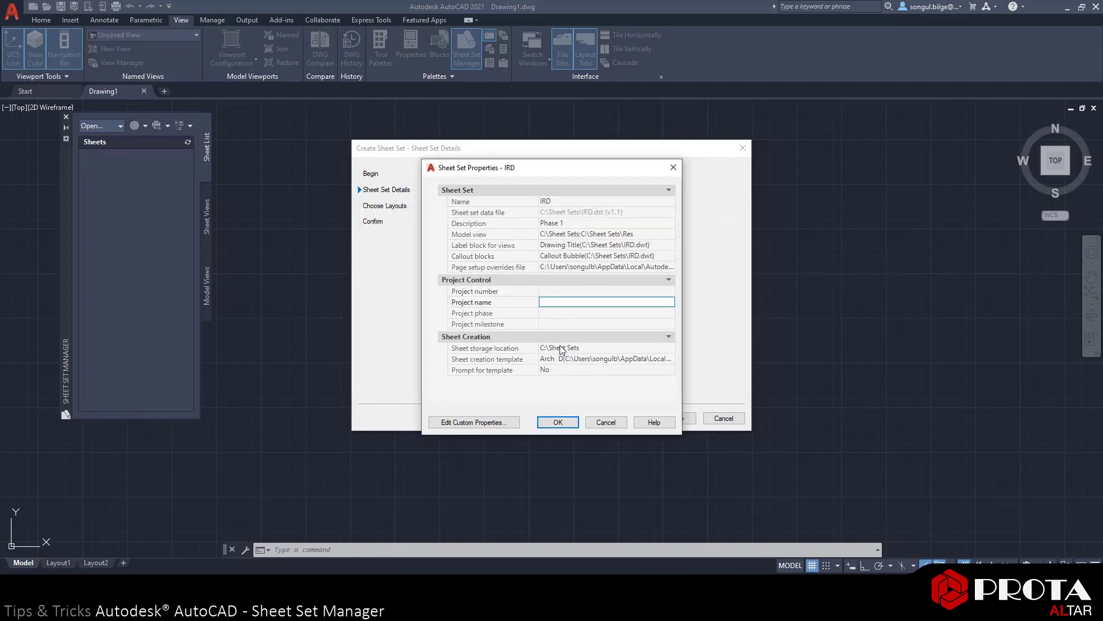
- Add a custom property named ZIP with default value 99999, owned by the sheet set, and accept the sheet set properties
click(493, 422)
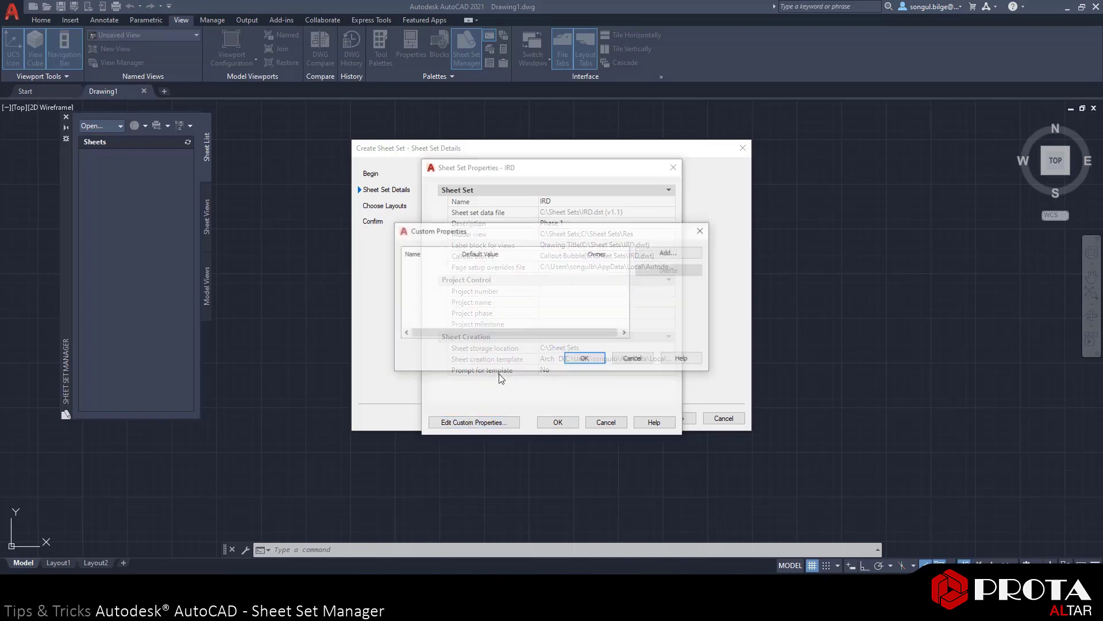
click(665, 253)
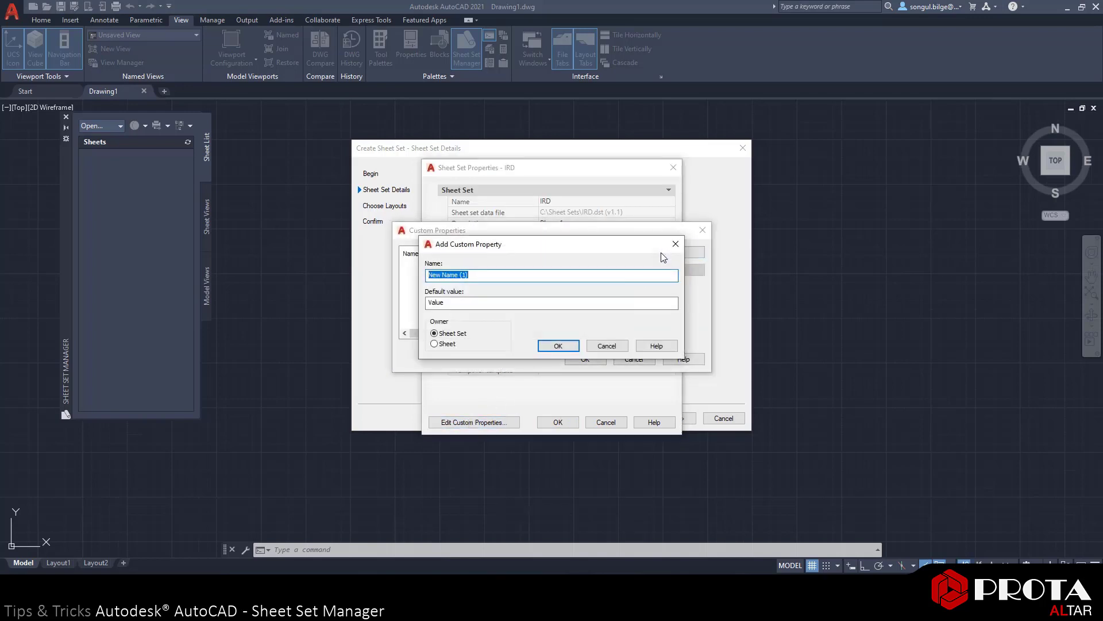
text(ZIP)
double_click(460, 303)
text(99999)
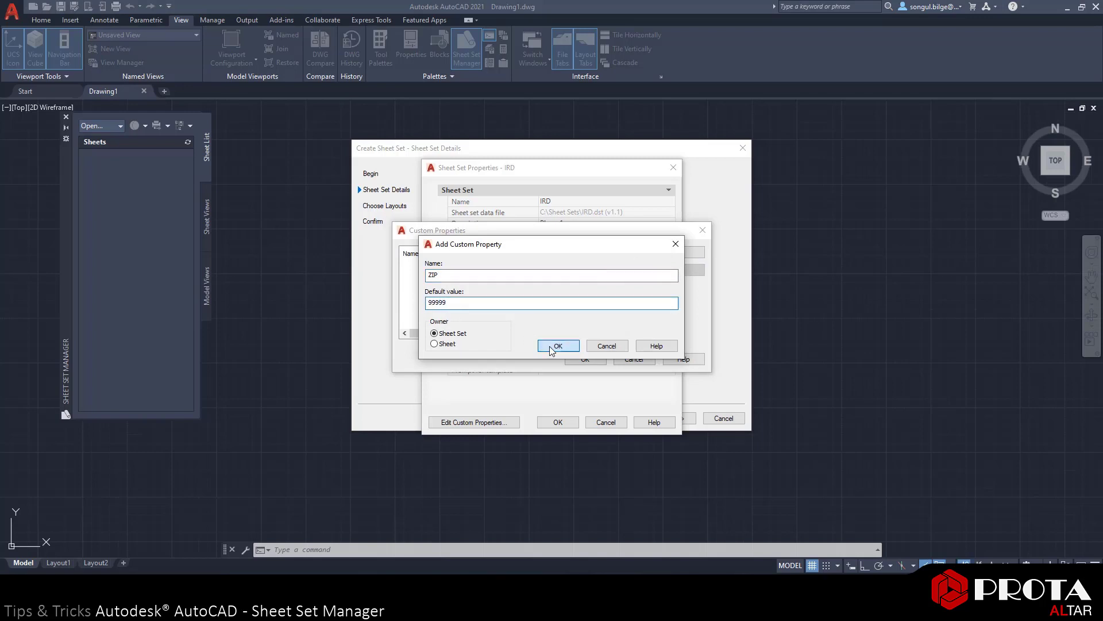
click(555, 345)
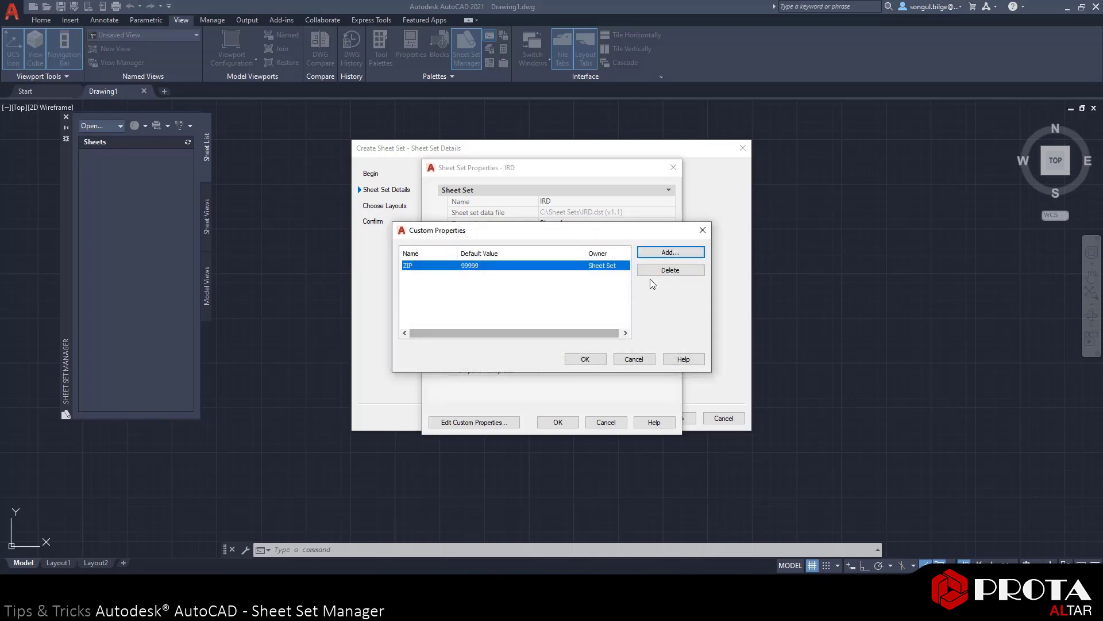
click(585, 358)
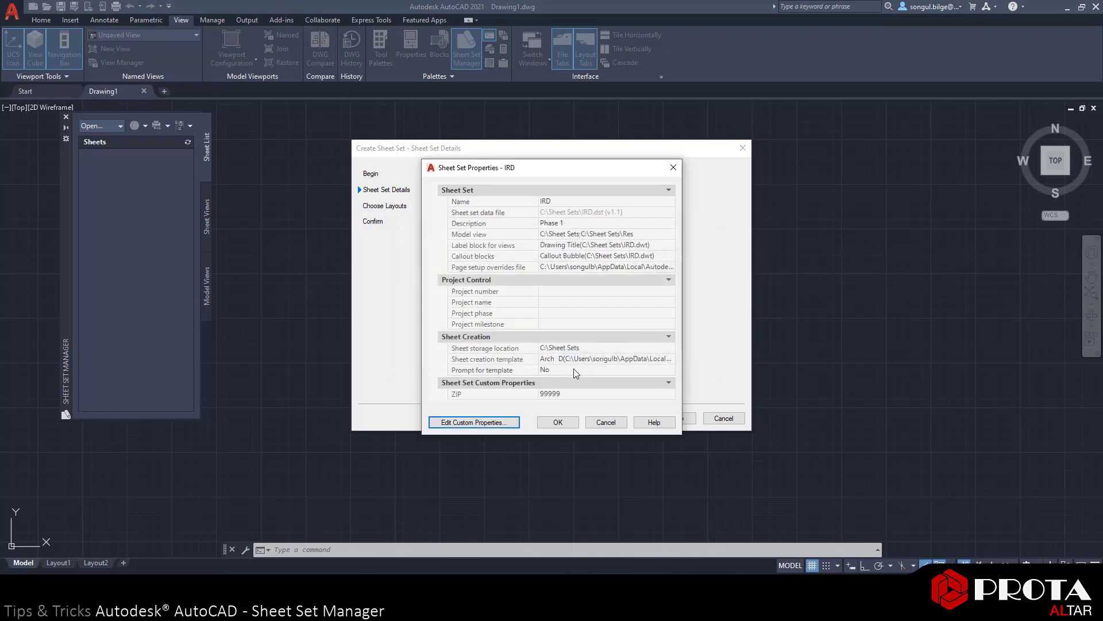
click(558, 422)
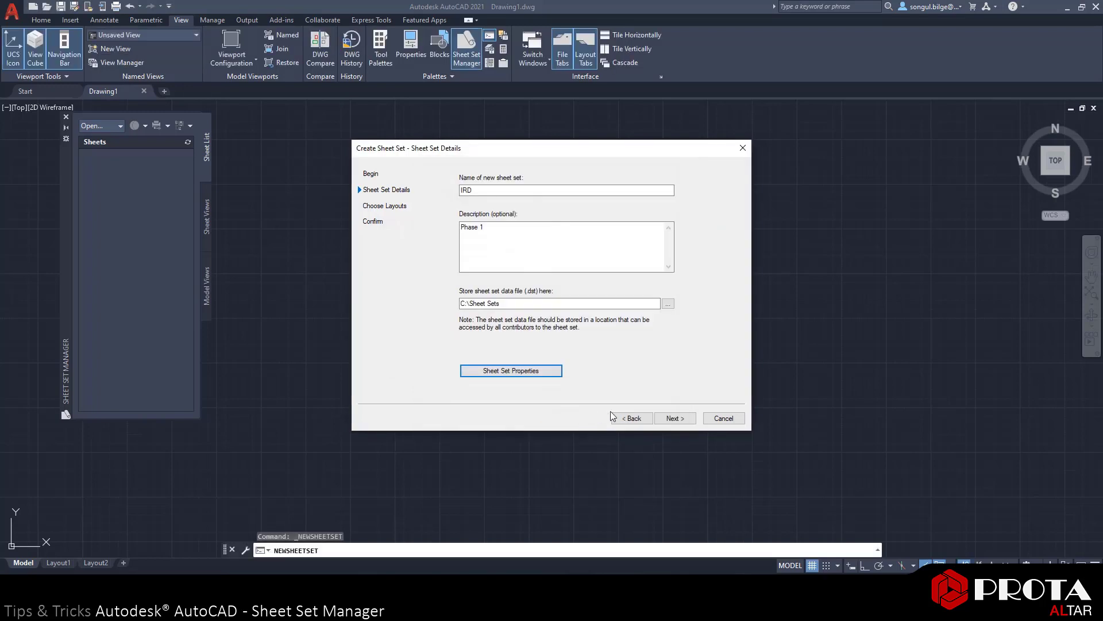
- Import the drawing layouts from the C:\Sheet Sets folder into the new sheet set, excluding the Res subfolder
click(671, 418)
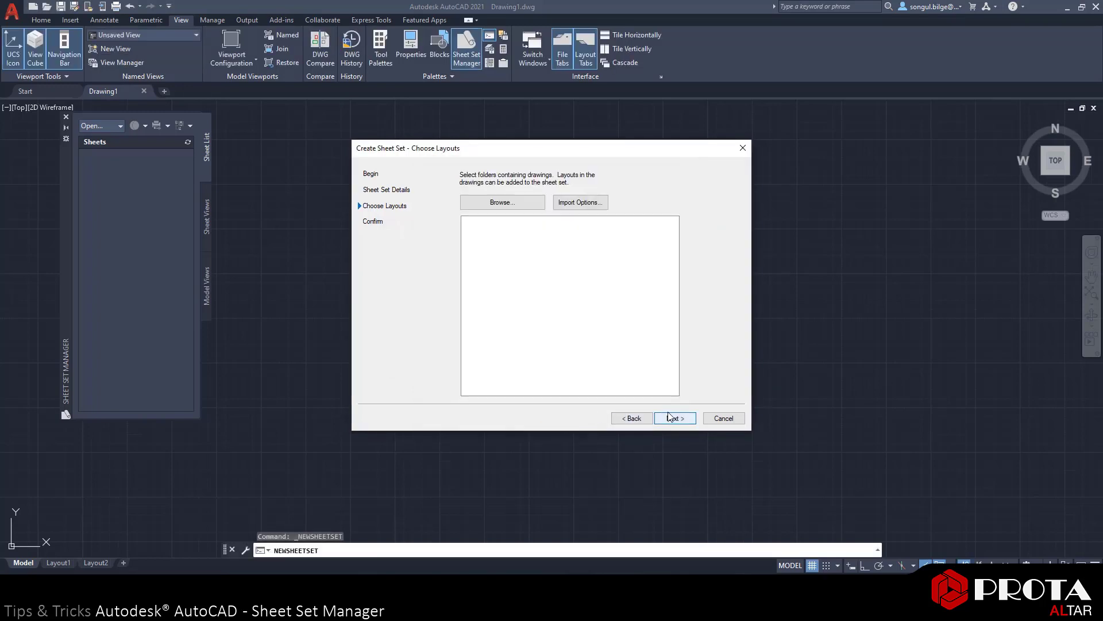
click(518, 201)
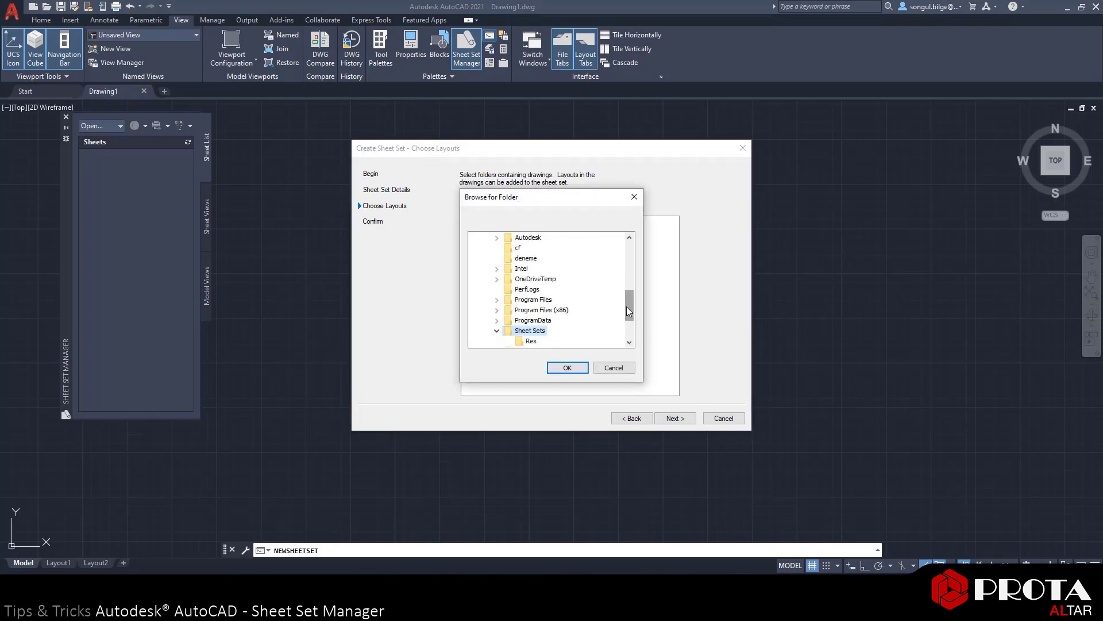
drag(626, 309, 625, 323)
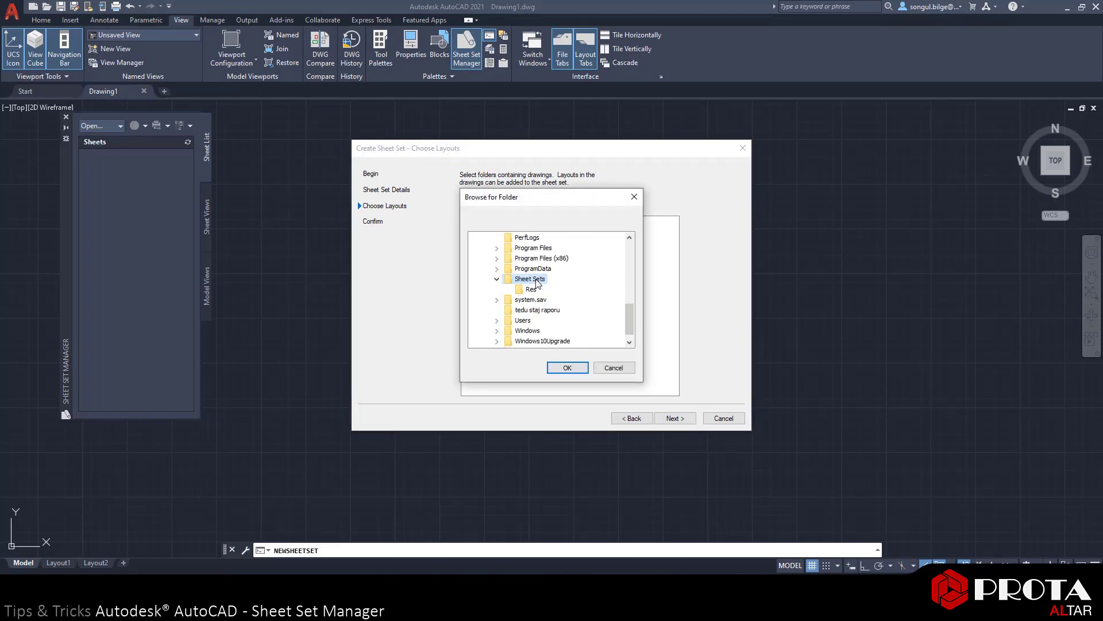
click(568, 367)
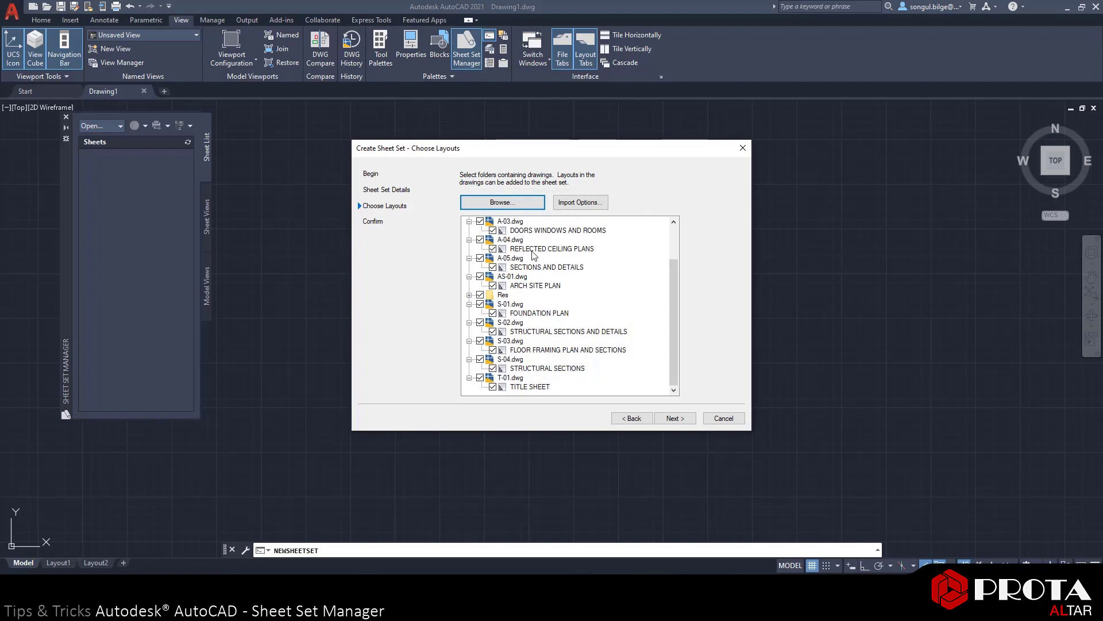
click(480, 295)
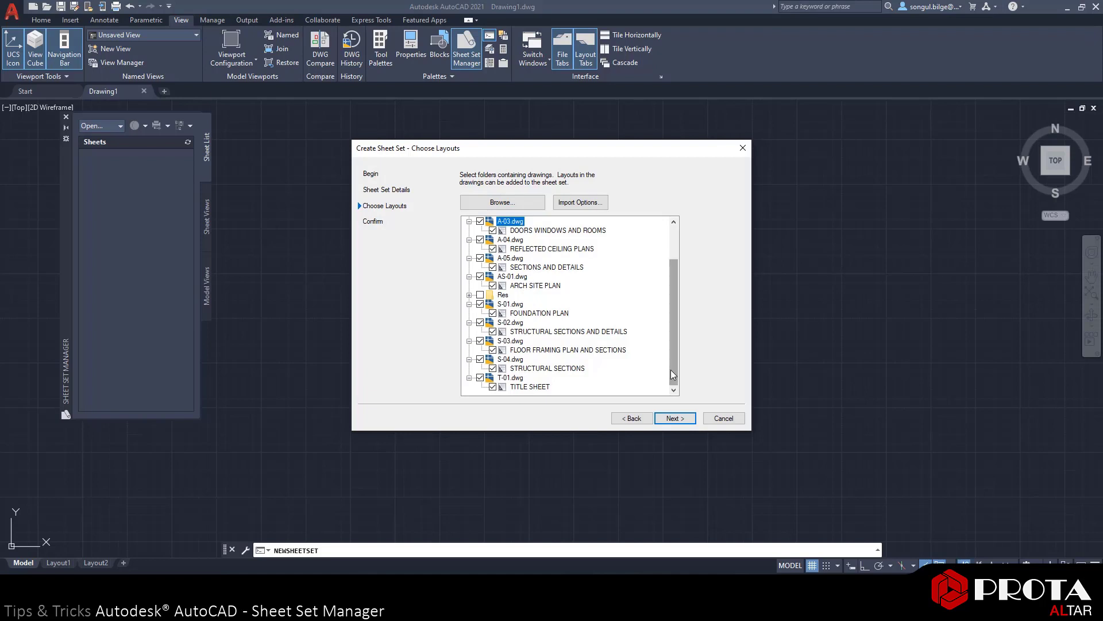
- Review the preview of the IRD sheet set down to its custom properties and finish creating it
click(675, 417)
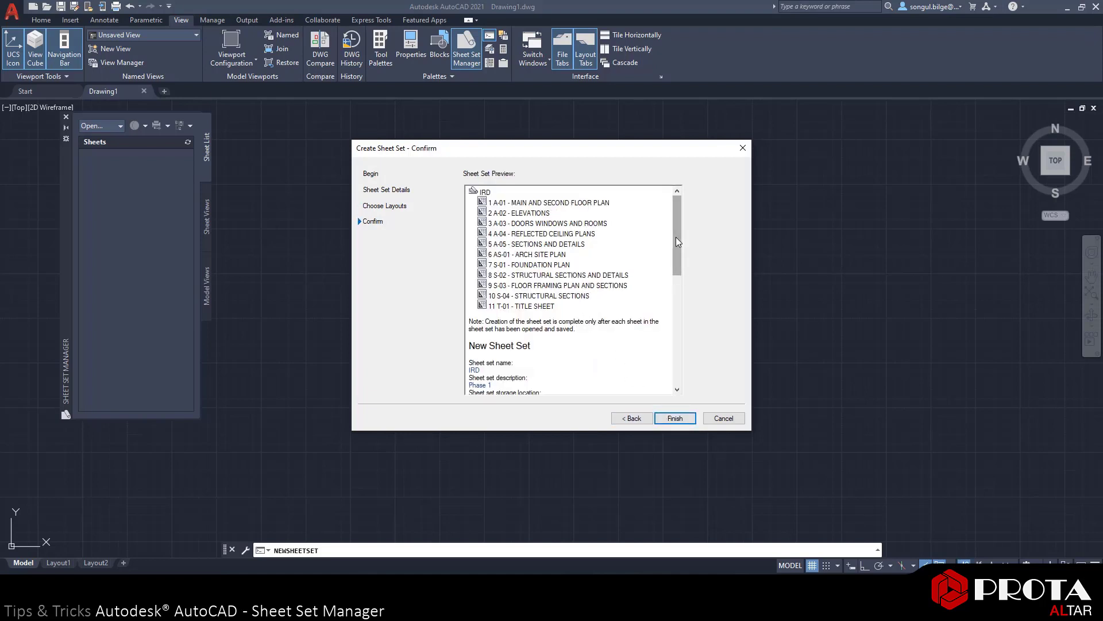
drag(677, 241, 676, 361)
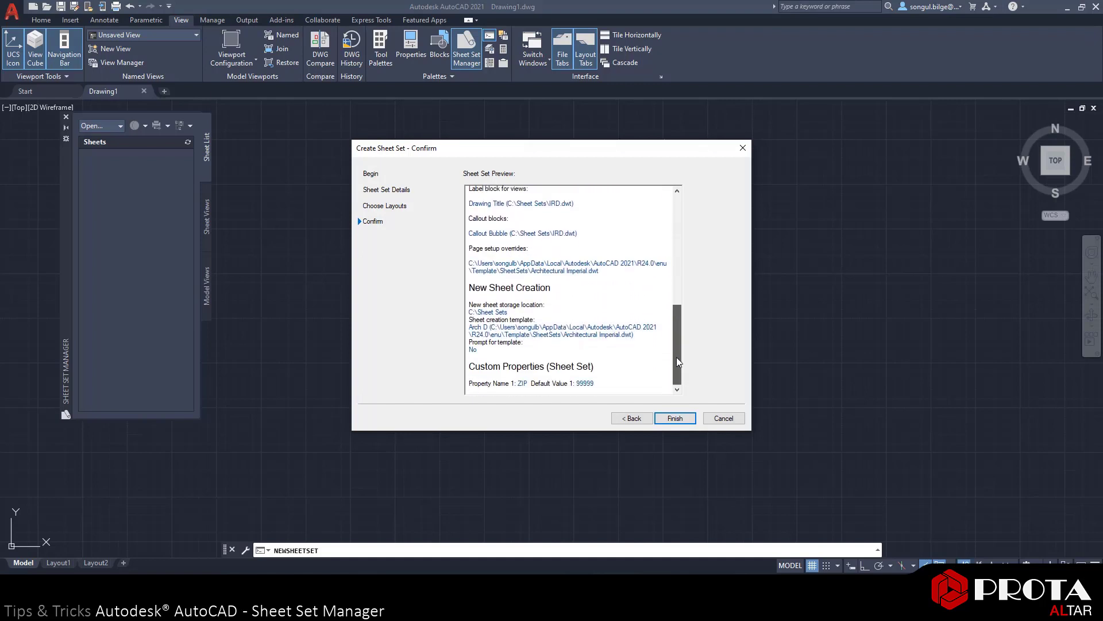
click(674, 415)
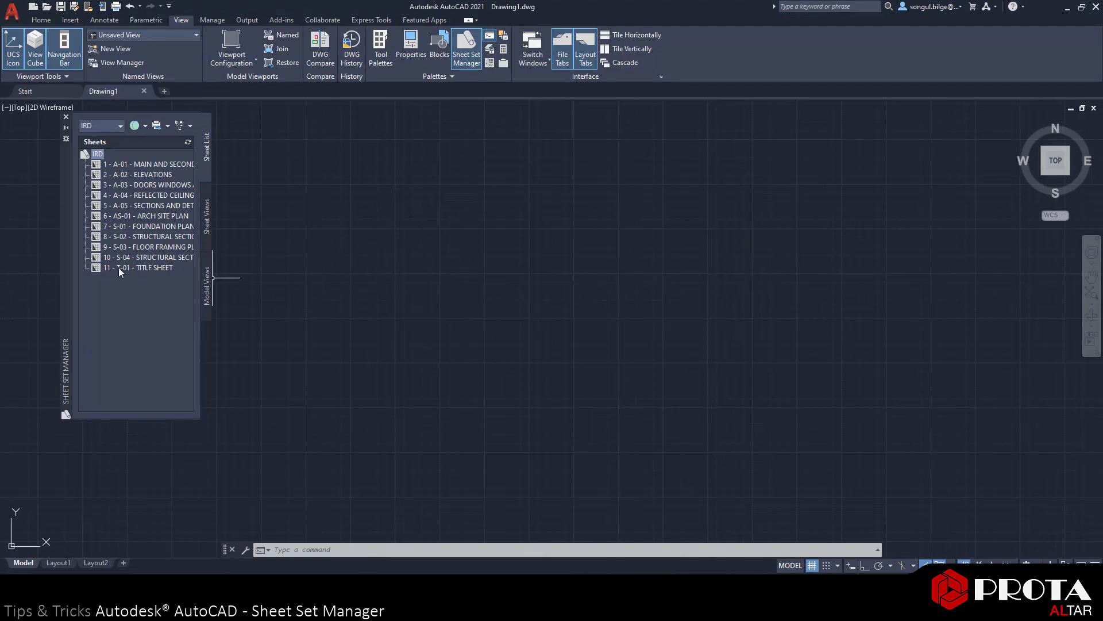
right_click(98, 155)
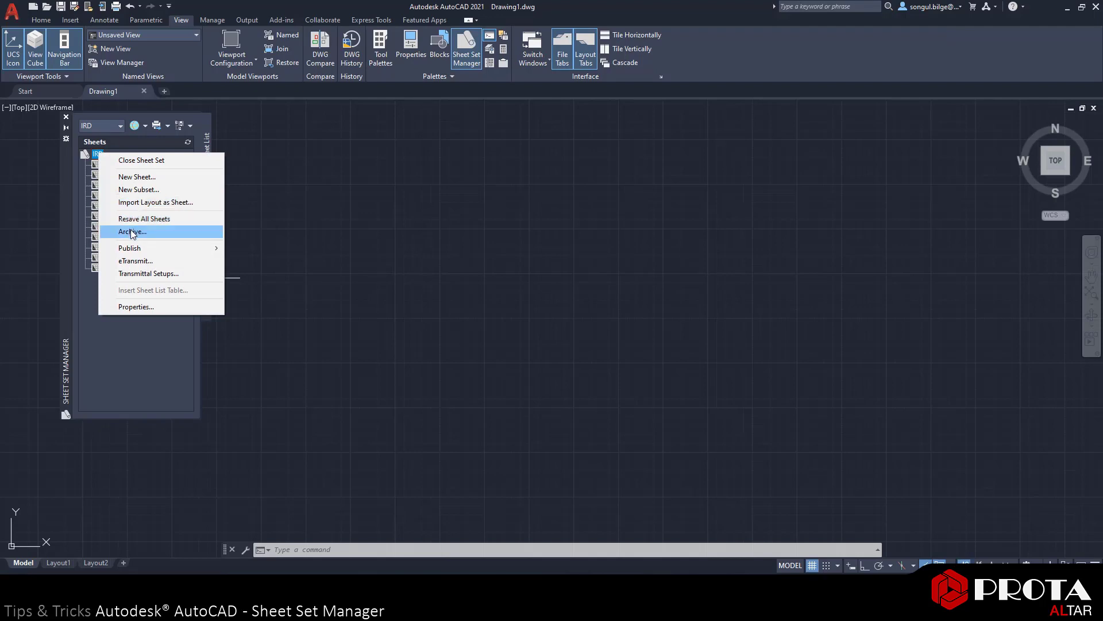
mouse_move(133, 251)
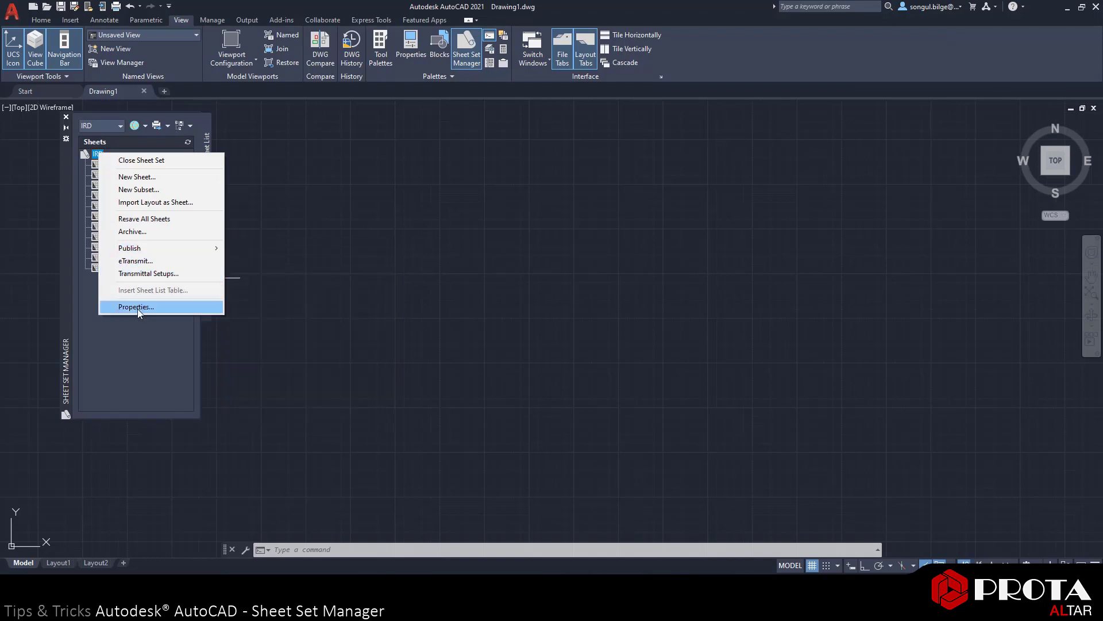
click(142, 339)
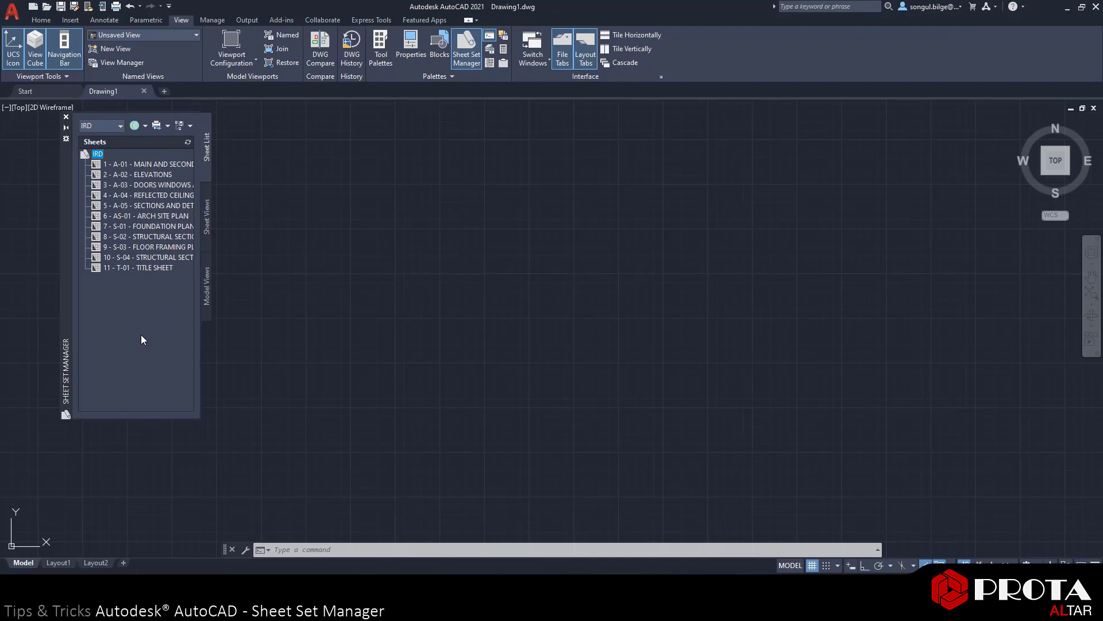
- Create a subset named Architectural in the IRD sheet set, keeping its default options
right_click(96, 151)
click(152, 181)
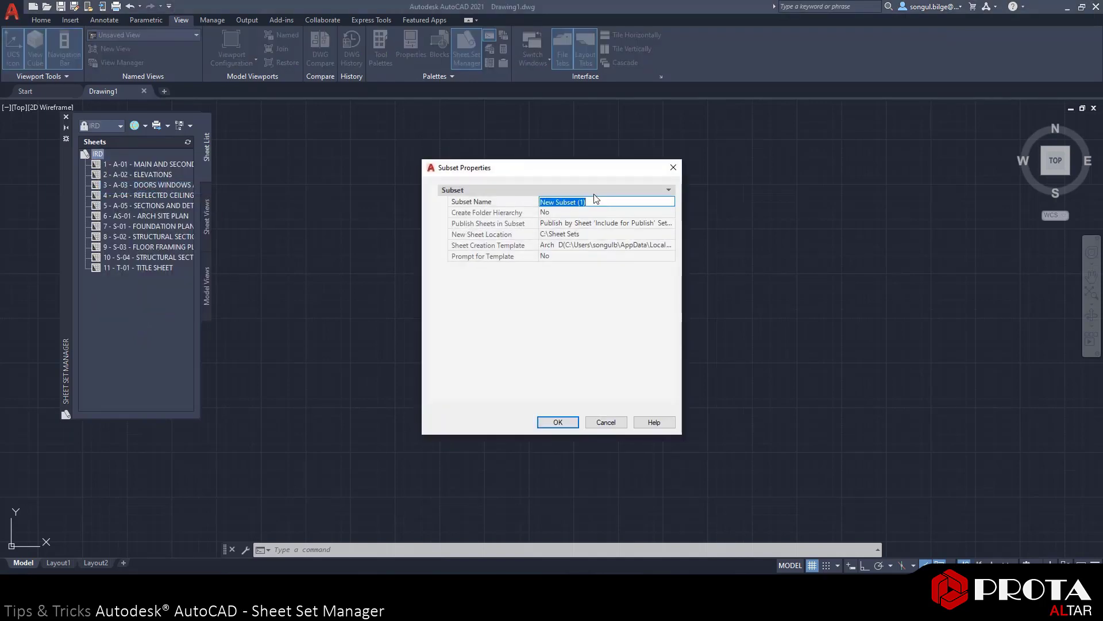
text(Architectural)
key(Tab)
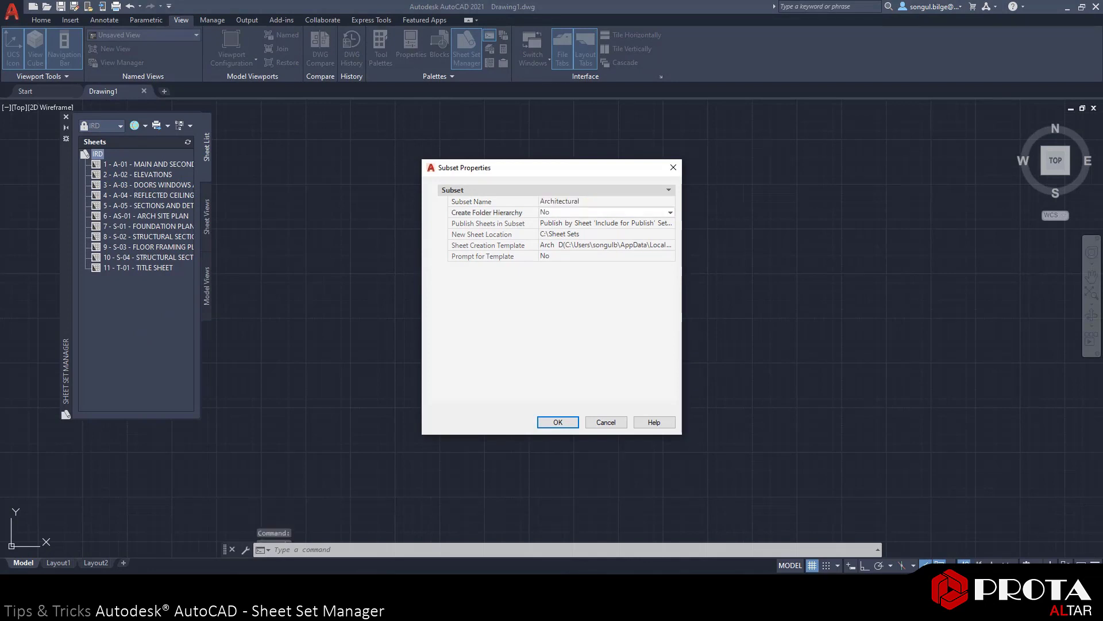
click(557, 422)
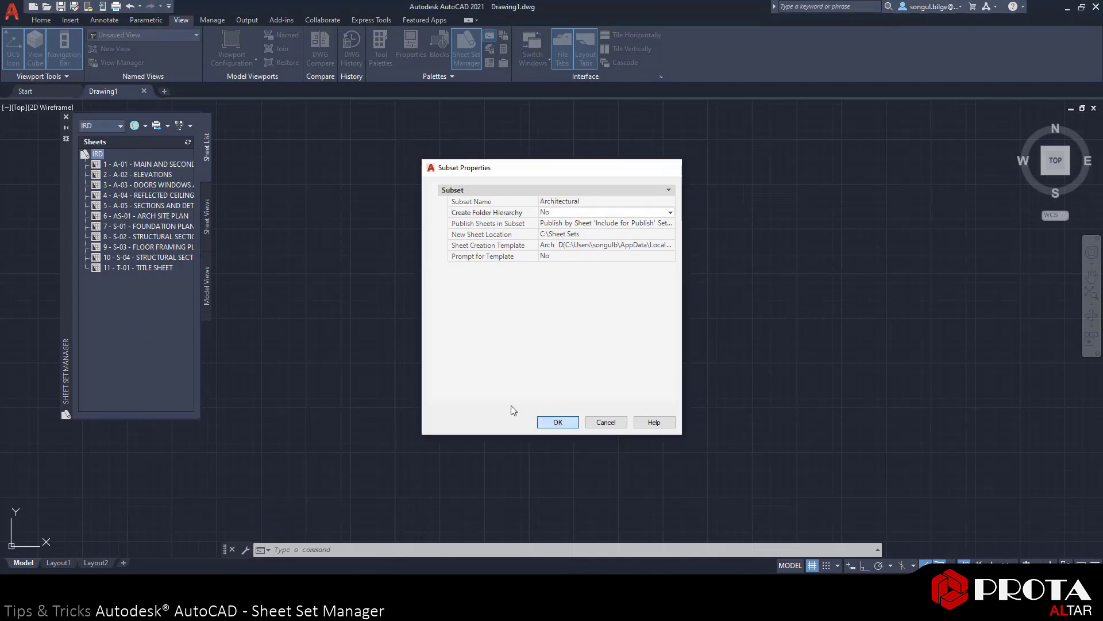
- Create a subset named Structural in the IRD sheet set, keeping its default options
right_click(98, 154)
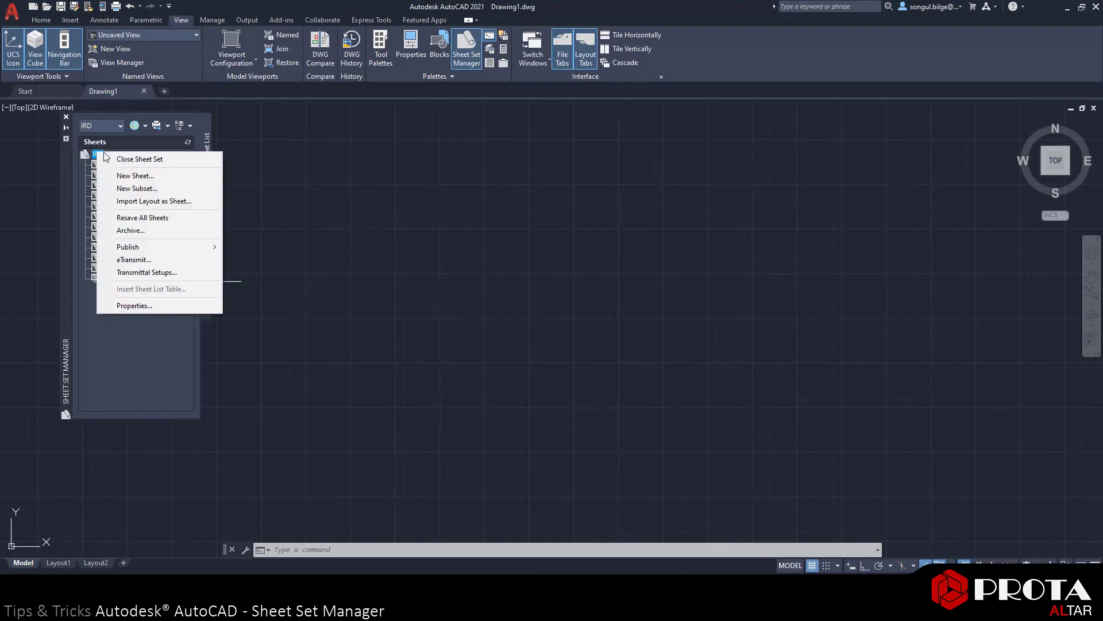
click(128, 188)
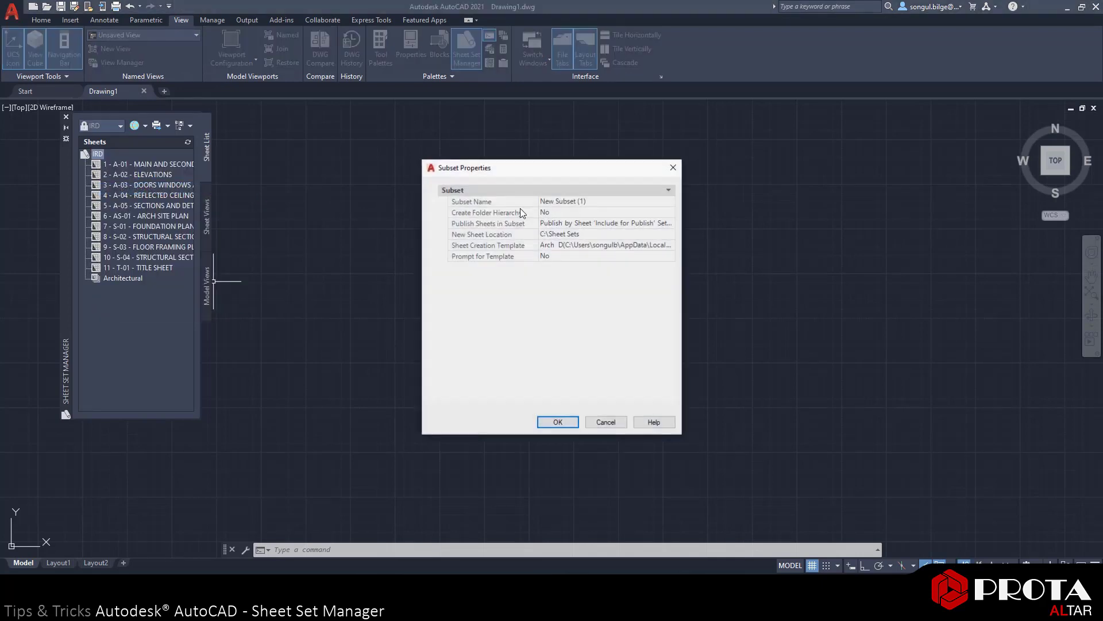
click(615, 201)
text(S)
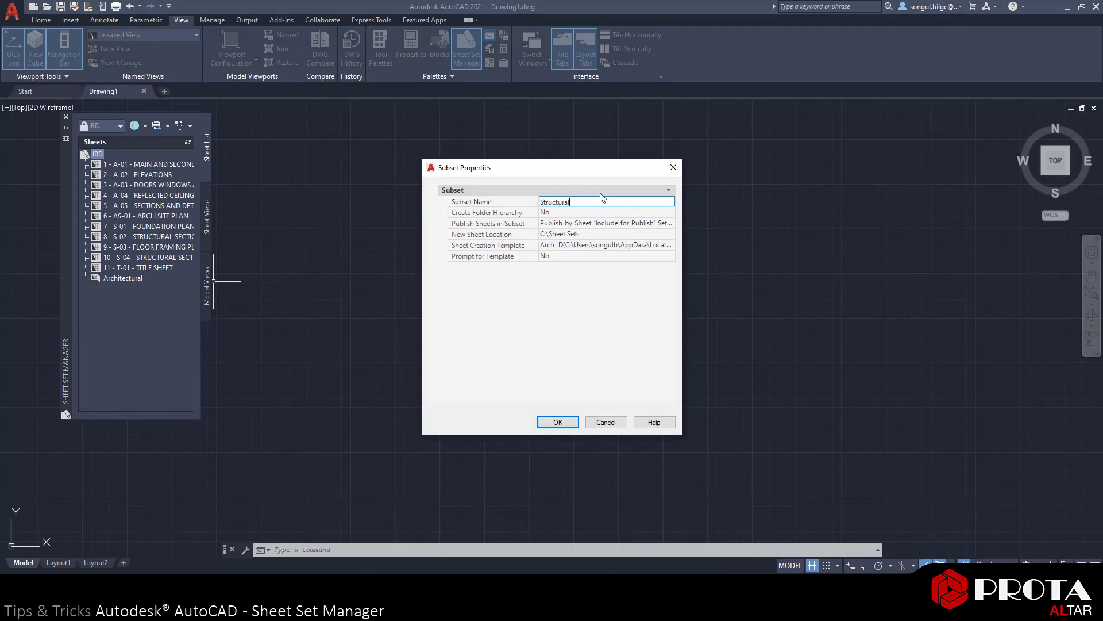
text(tructural)
key(Tab)
click(557, 423)
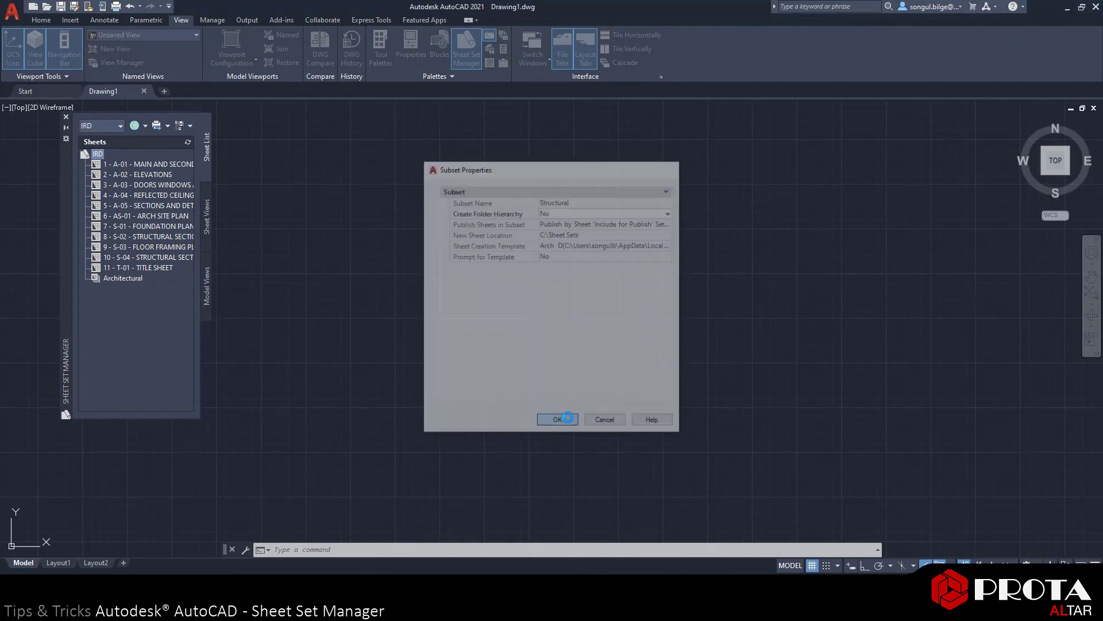
- Move sheets 1 to 6, from A-01 MAIN AND SECOND FLOOR PLAN through AS-01 ARCH SITE PLAN, into the Architectural subset
click(141, 165)
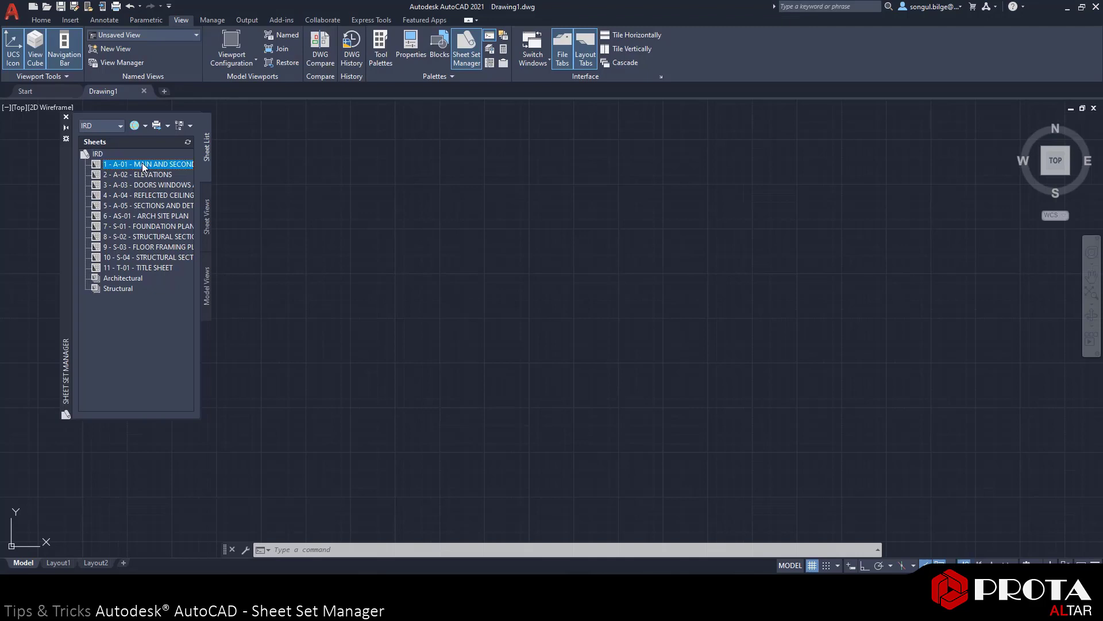
shift+click(134, 214)
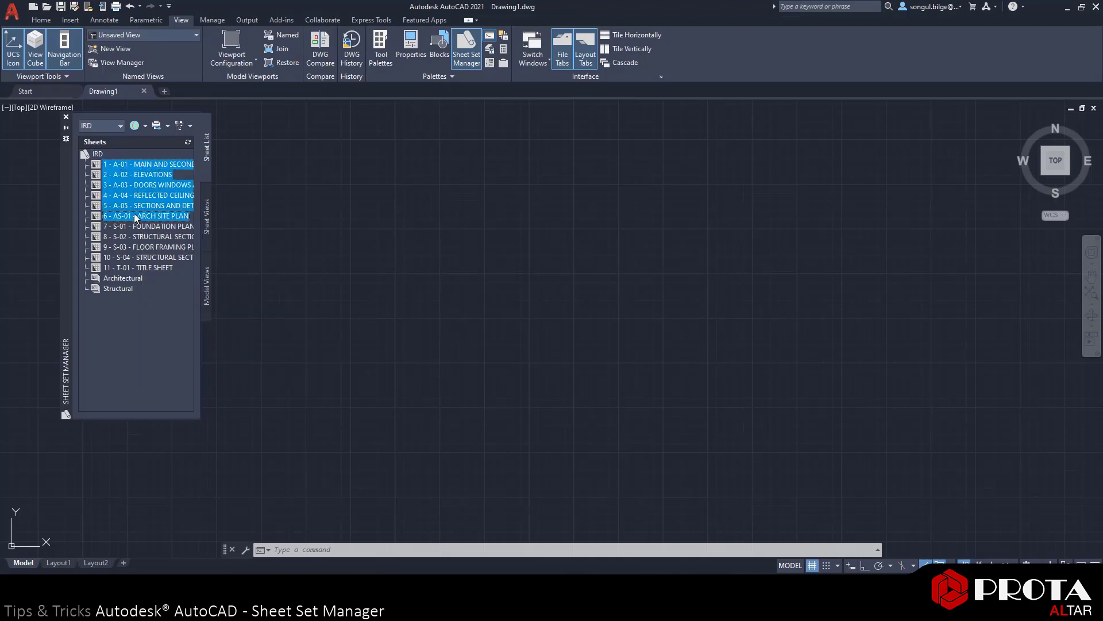
drag(117, 174, 131, 278)
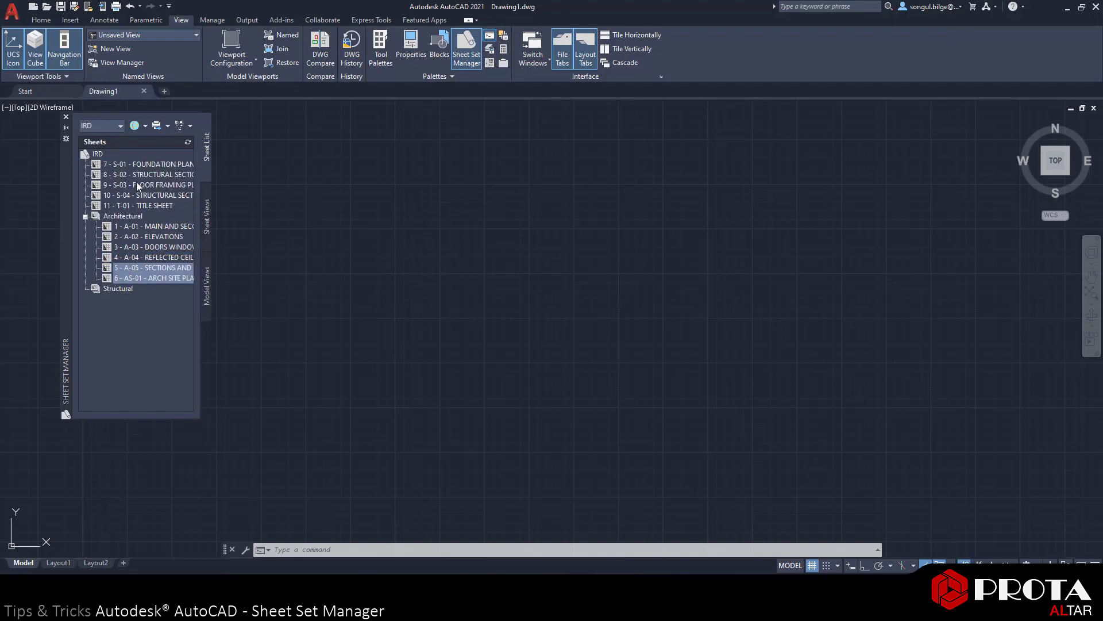
- Move sheets 7 to 10, from S-01 FOUNDATION PLAN through S-04 STRUCTURAL SECTIONS, into the Structural subset
click(136, 164)
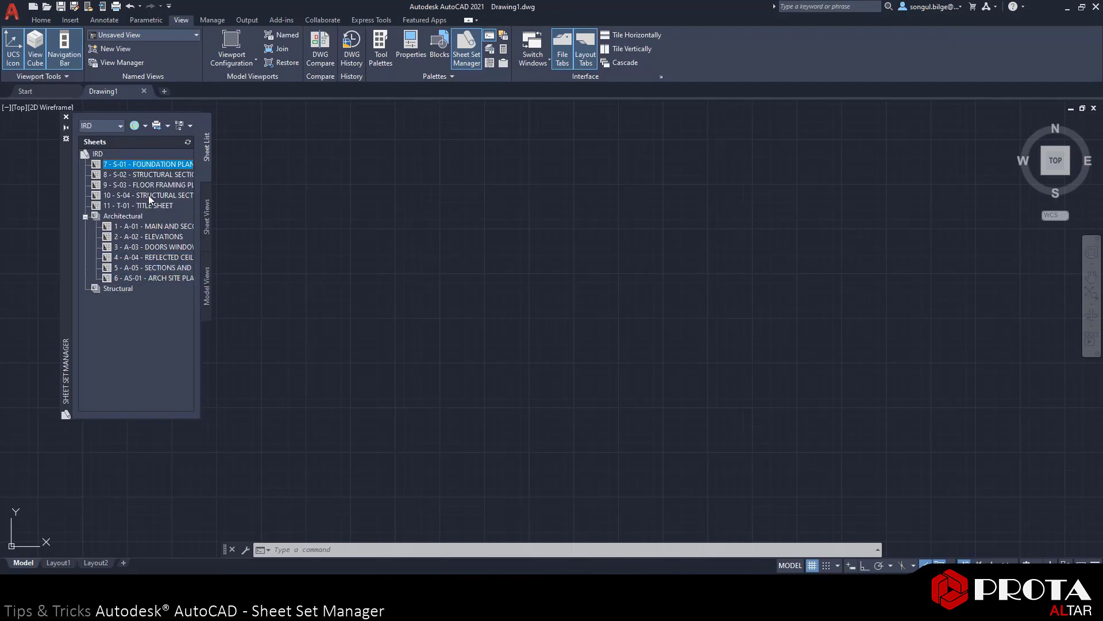
shift+click(148, 195)
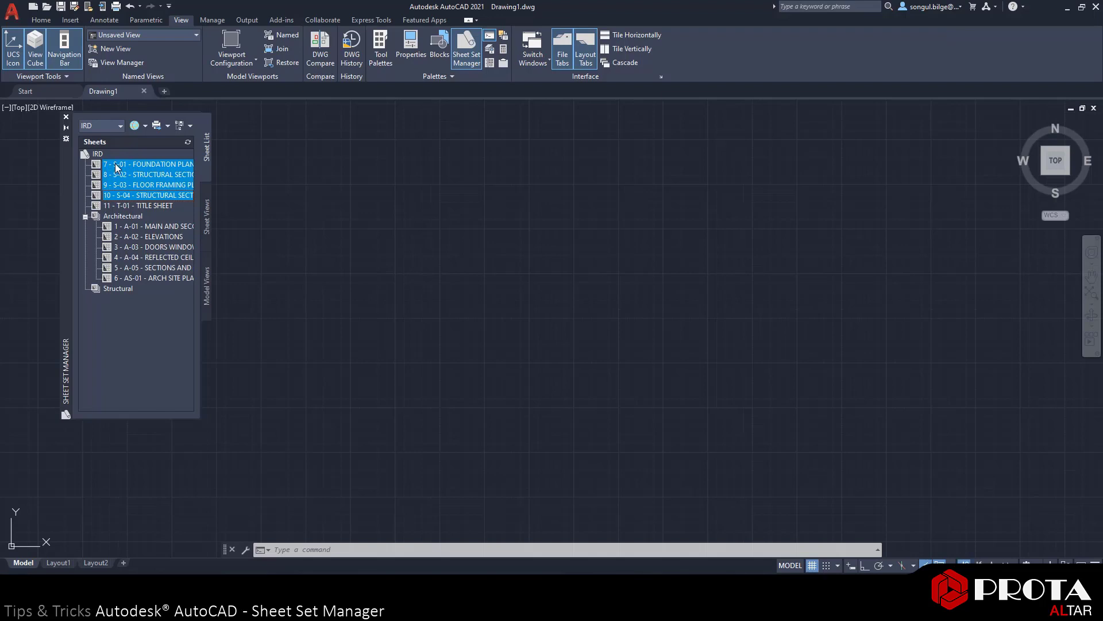
drag(116, 167, 131, 292)
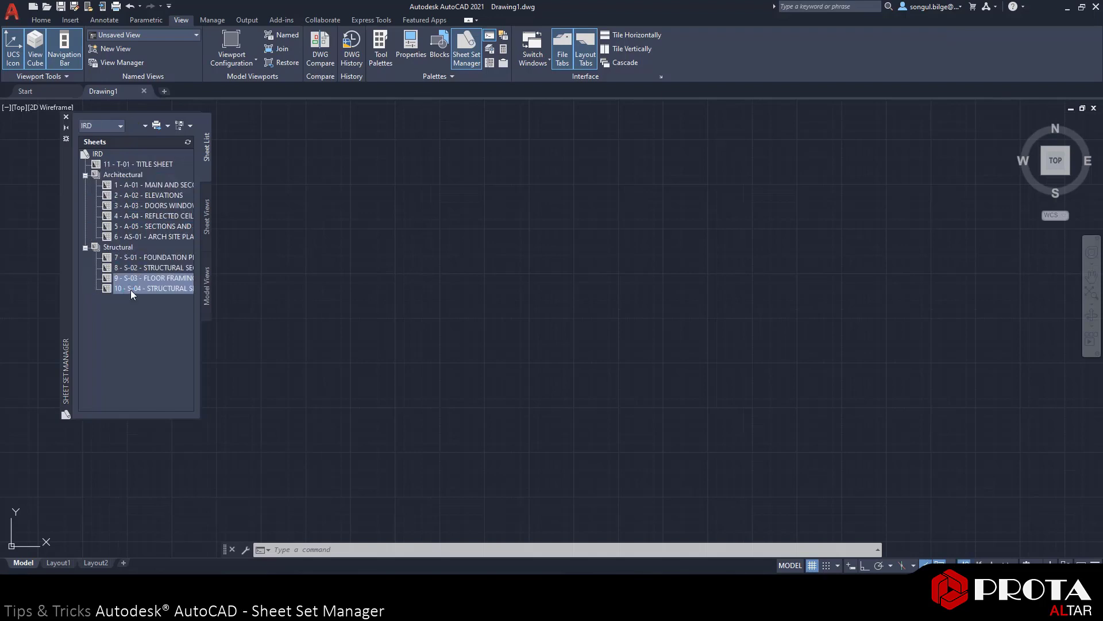
- Open sheets A-01 MAIN AND SECOND FLOOR PLAN and A-05 SECTIONS AND DETAILS from the Architectural subset
click(148, 185)
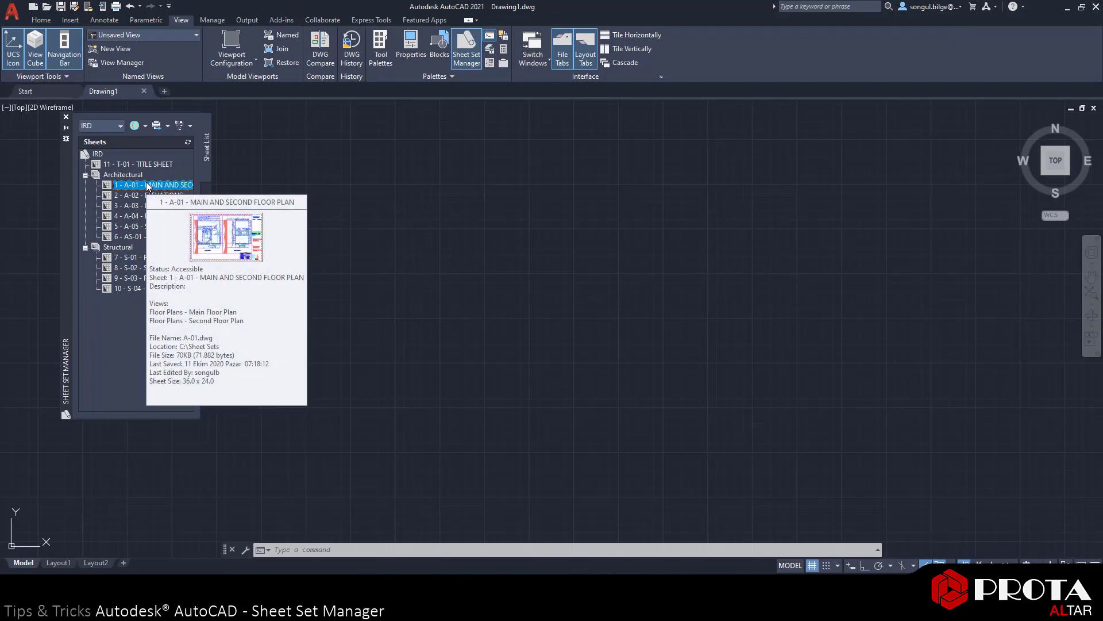
right_click(146, 182)
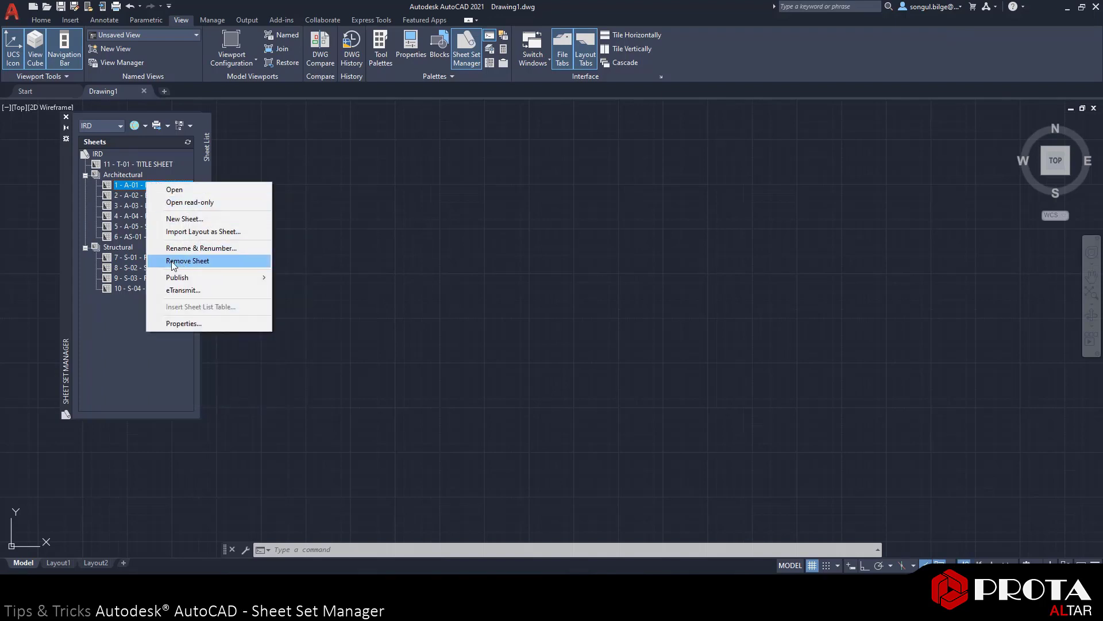
click(174, 189)
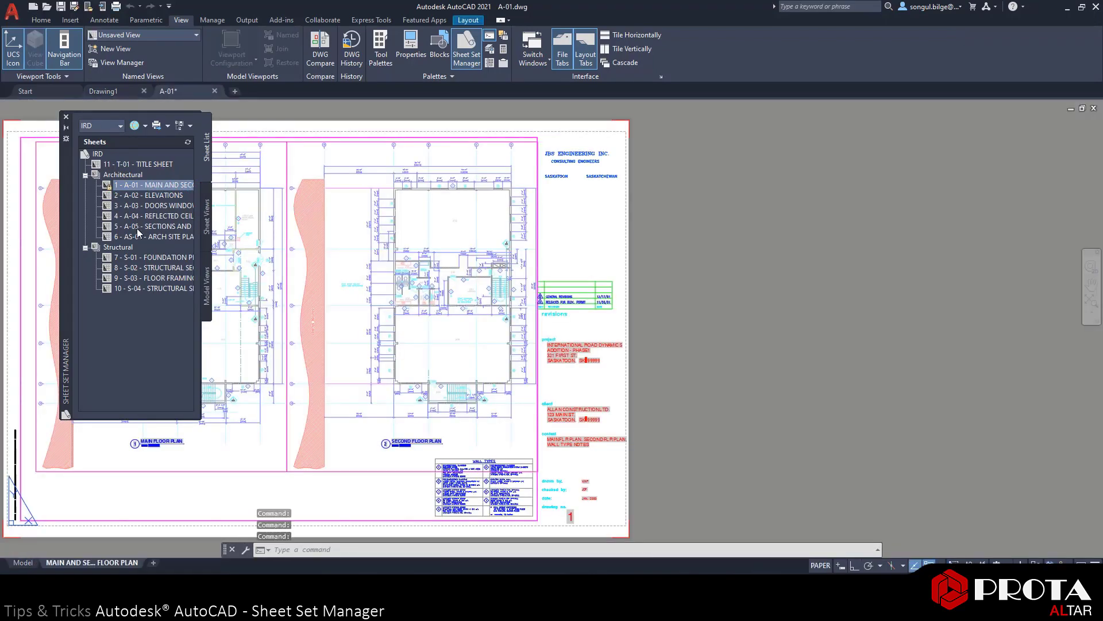
double_click(143, 229)
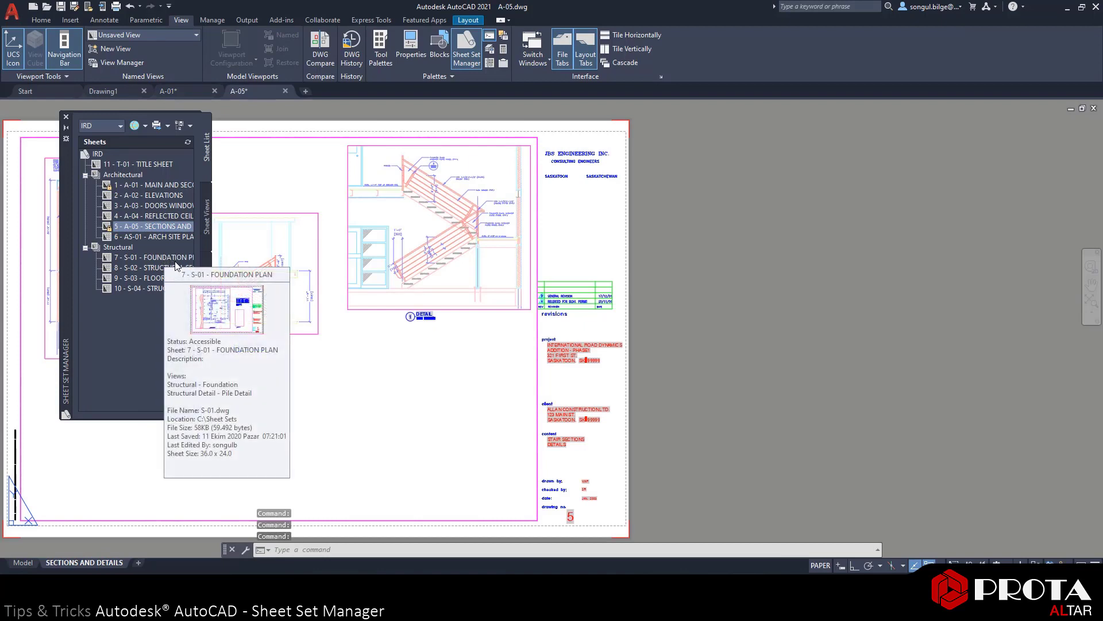
- Open the model view Stair Detail 2 of STAIR1.dwg from C:\Sheet Sets\Res to inspect it, and close the drawing without saving
click(207, 278)
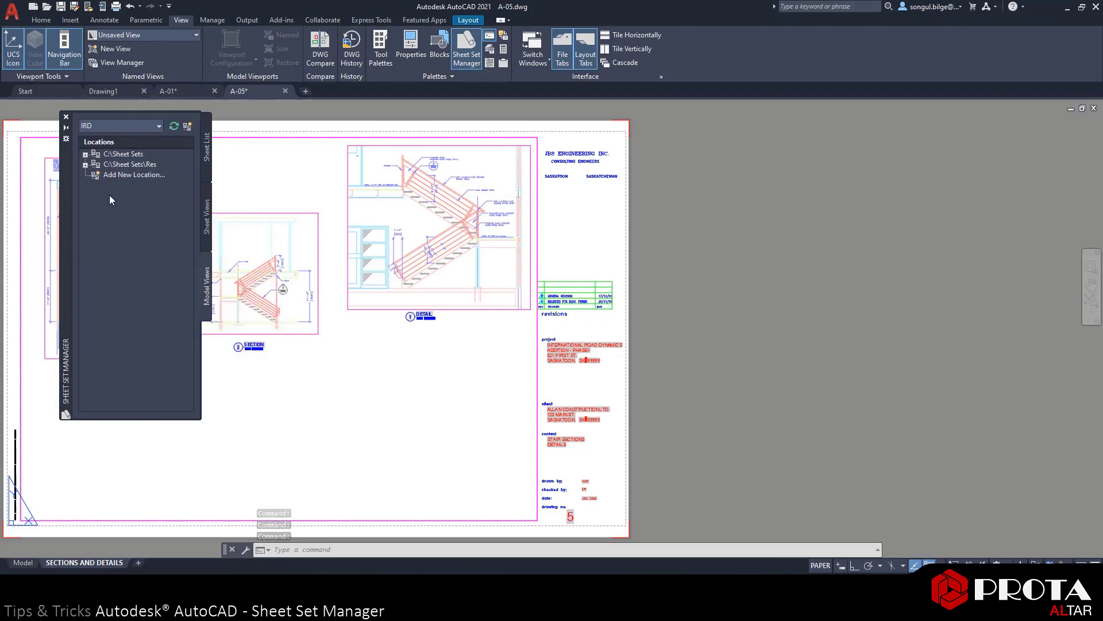
click(85, 164)
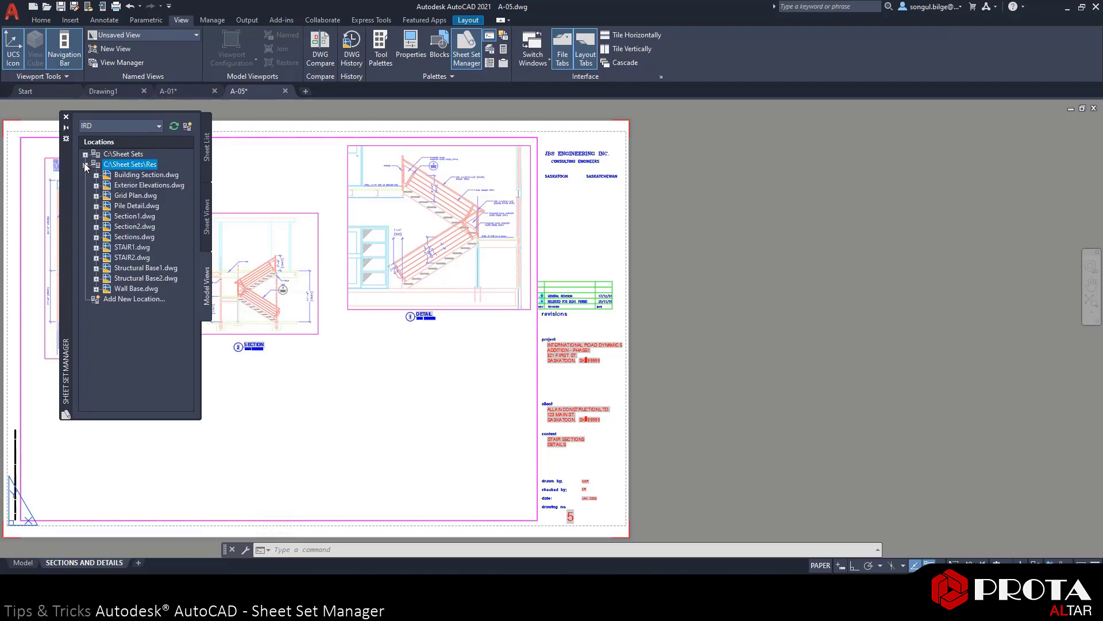
click(97, 248)
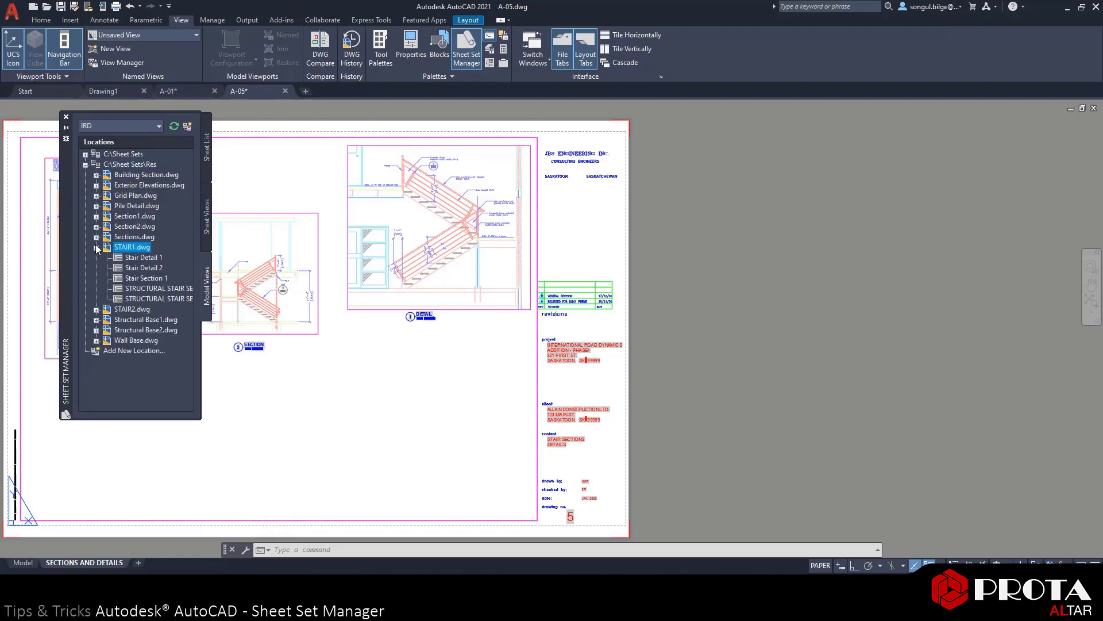
double_click(142, 269)
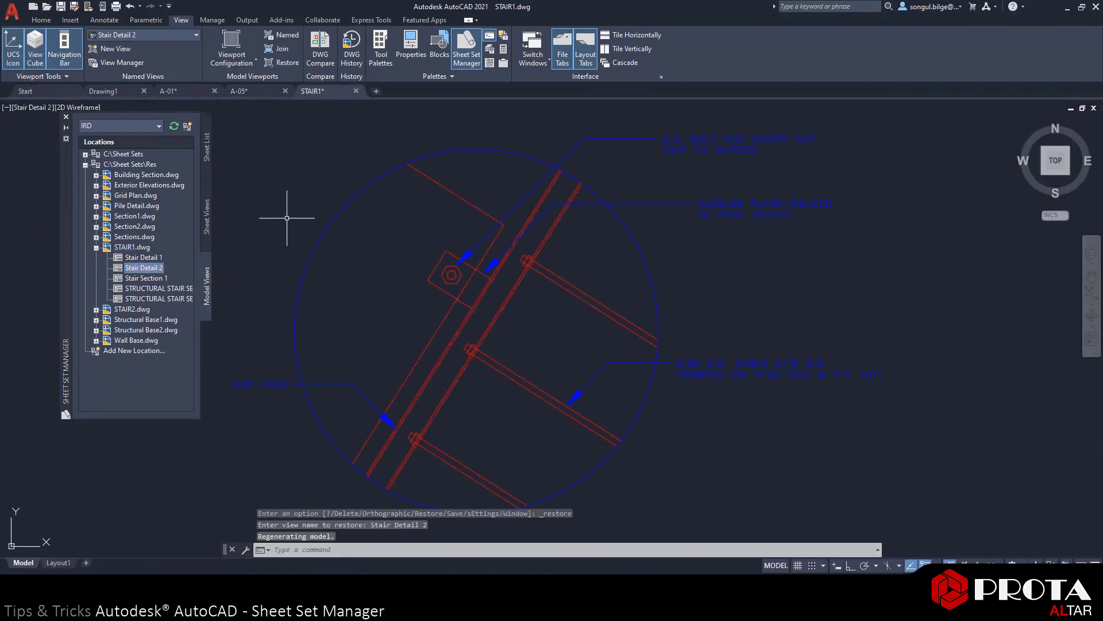
click(356, 91)
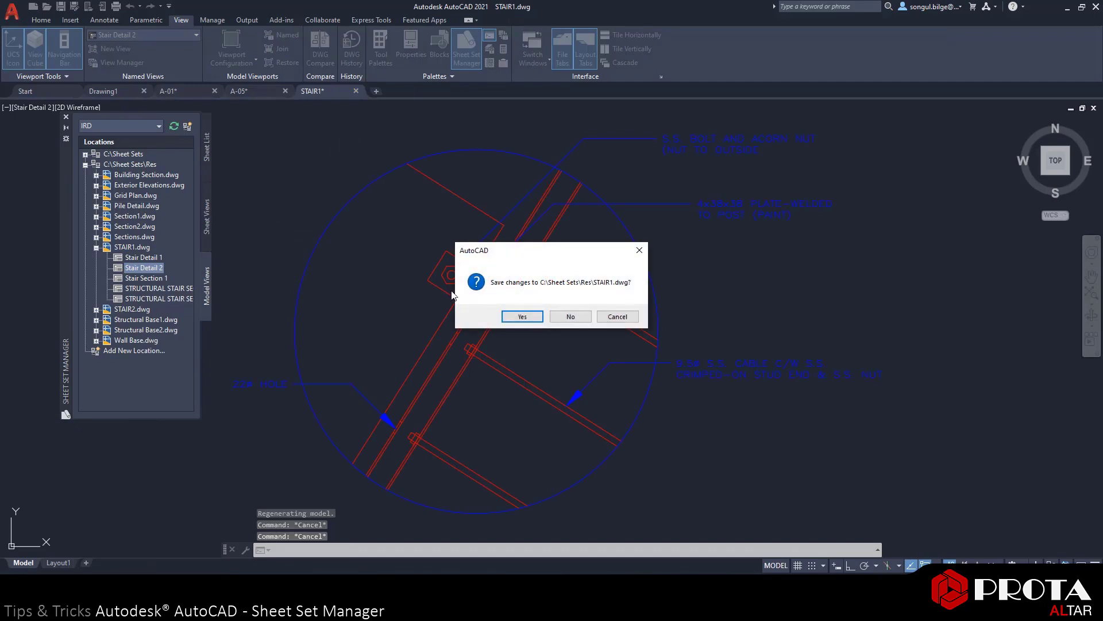
click(570, 316)
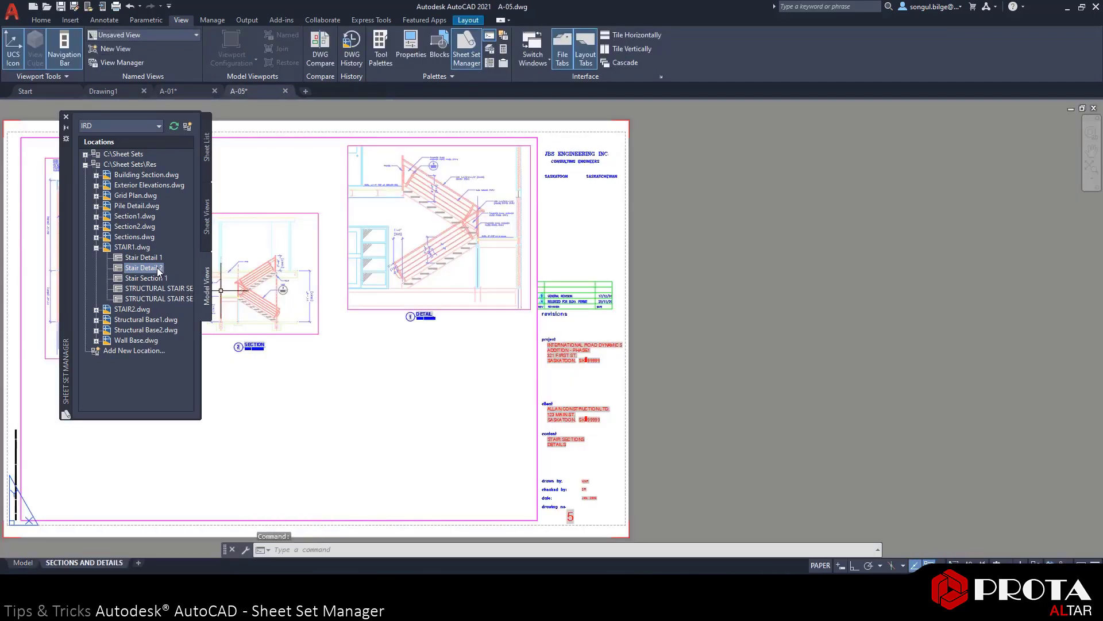
- Place the model view Stair Detail 2 on sheet A-05, in the empty area below the large stair detail
click(154, 271)
right_click(154, 271)
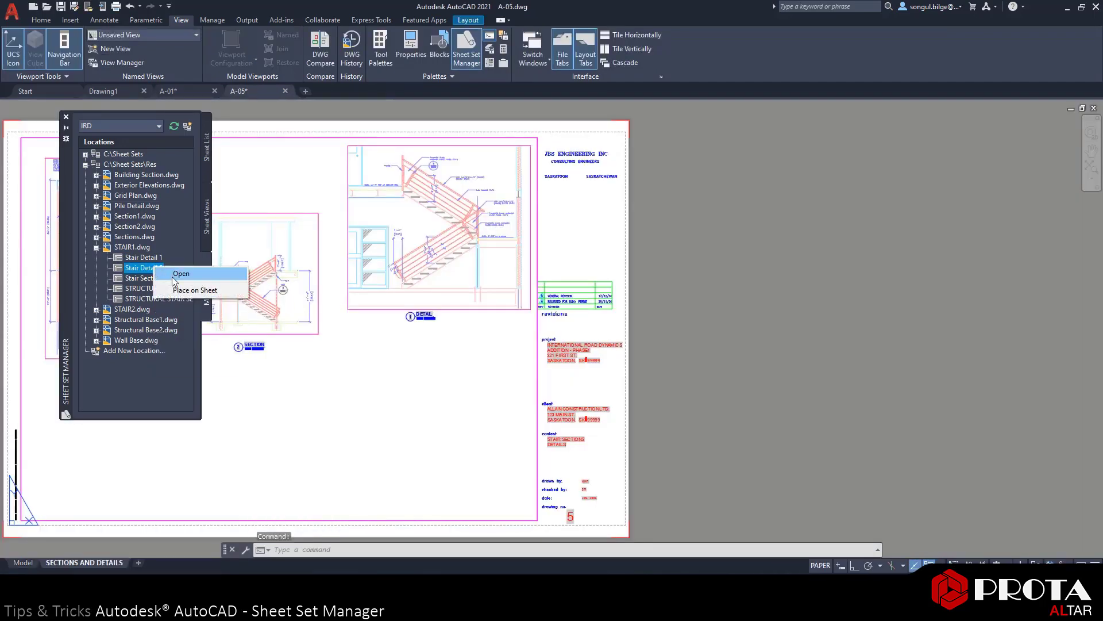
click(186, 291)
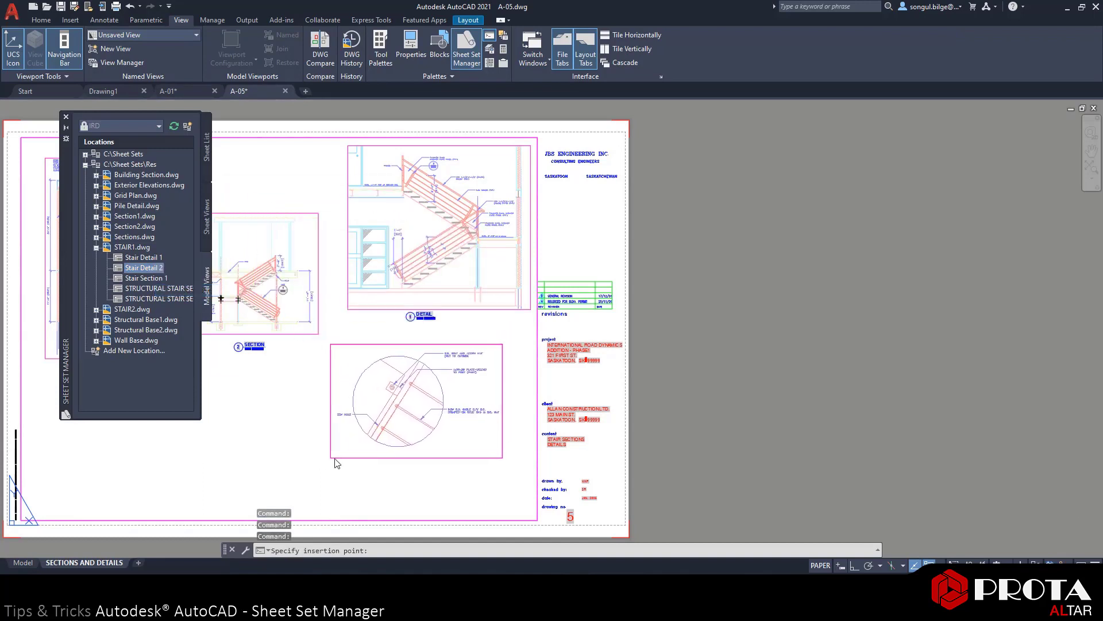
click(338, 459)
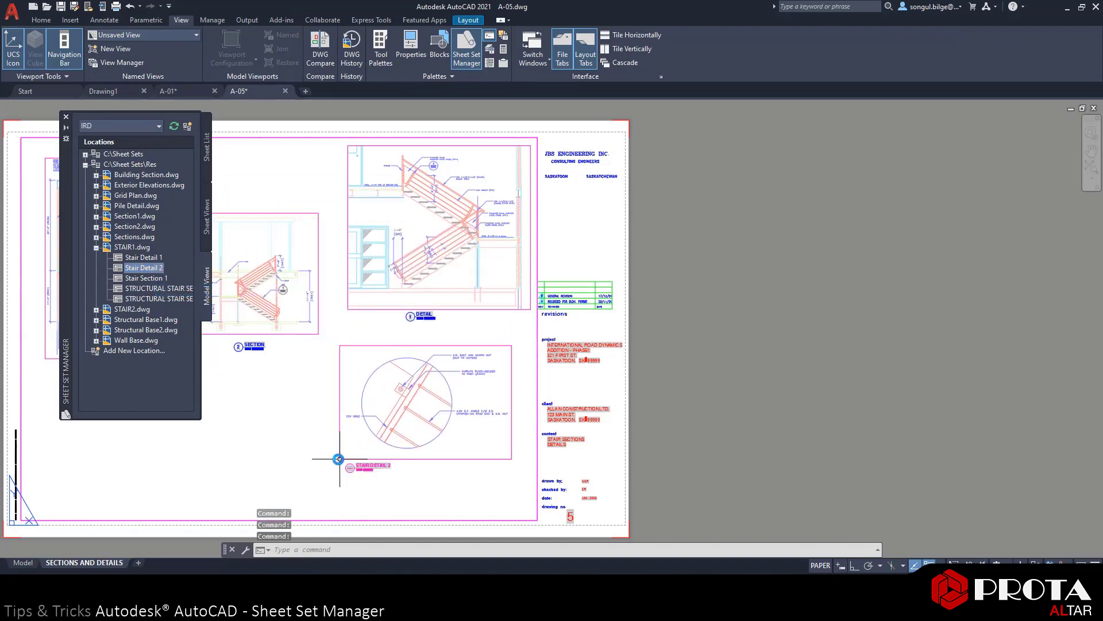
- Try the 1:2 scale on the placed Stair Detail 2 viewport and set it back to 1:4
click(413, 345)
click(437, 401)
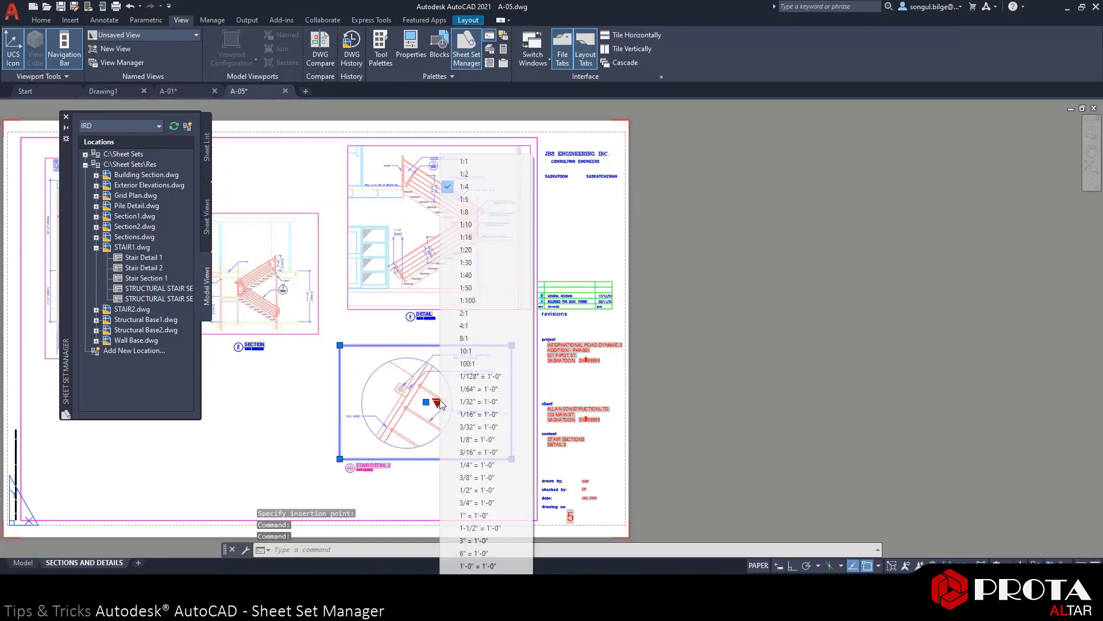
click(463, 173)
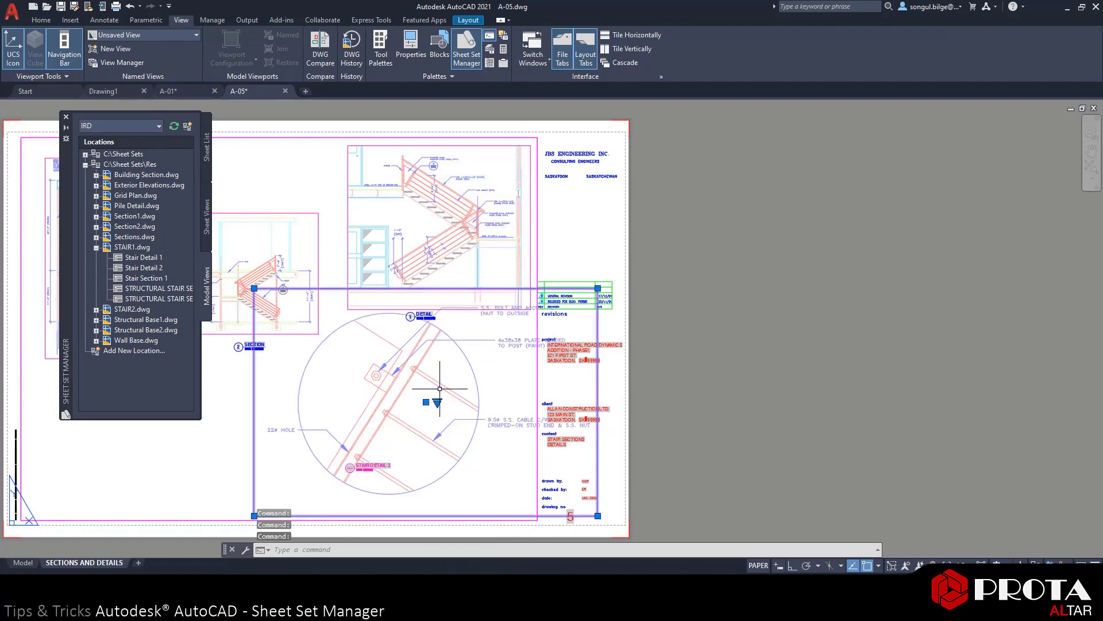
click(437, 401)
click(464, 186)
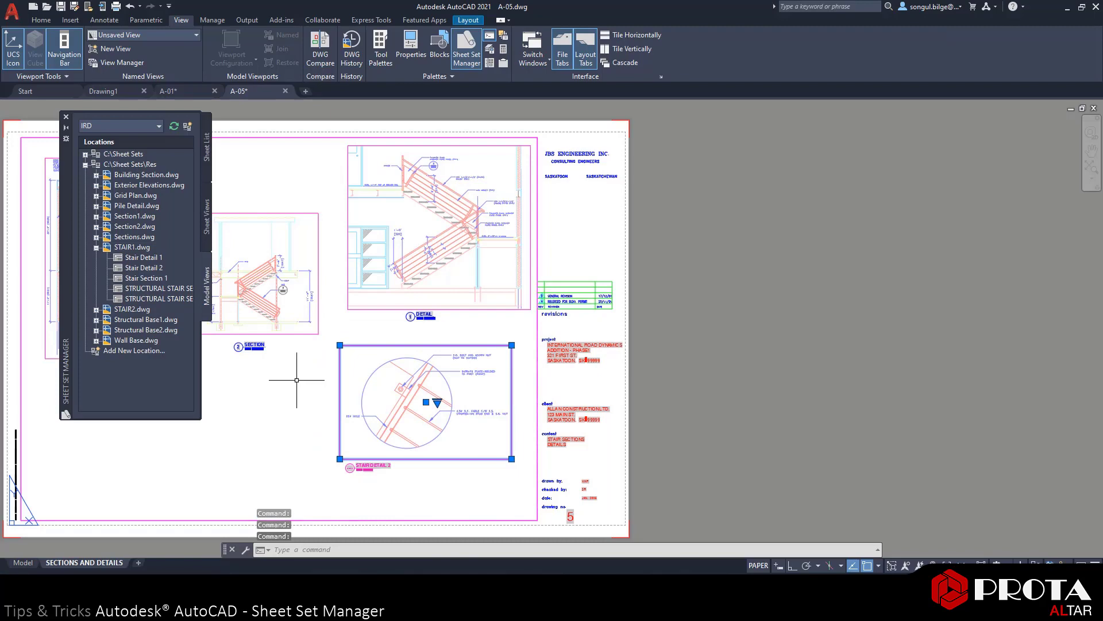
key(Escape)
- Assign number 3 to the sheet view Stair Detail 2 of sheet A-05, keeping its view title
scroll(361, 463, up, 5)
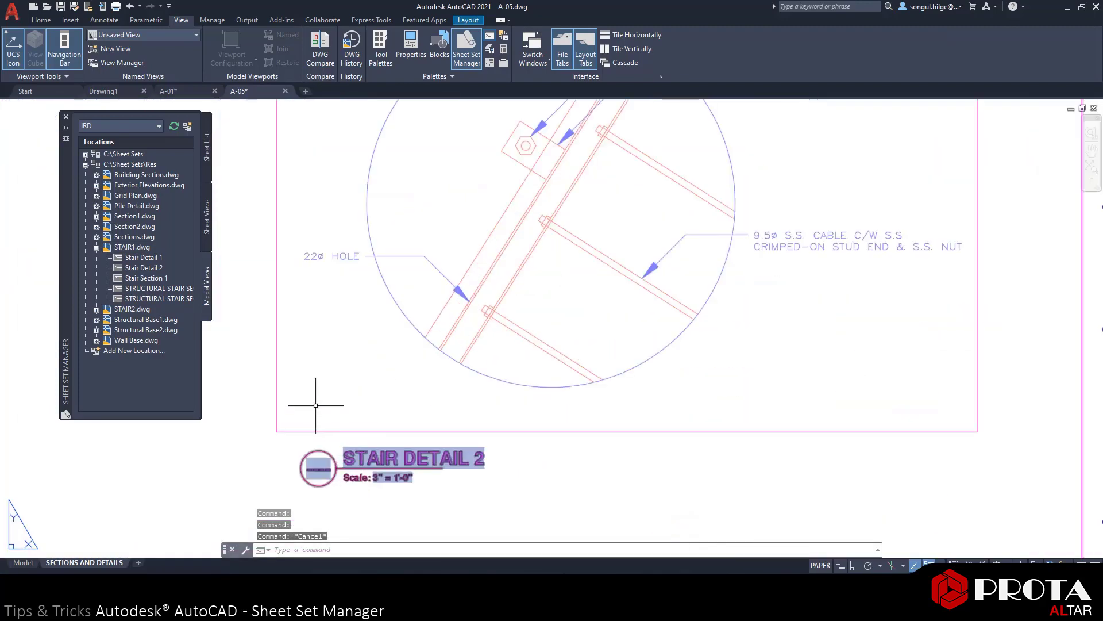
click(208, 224)
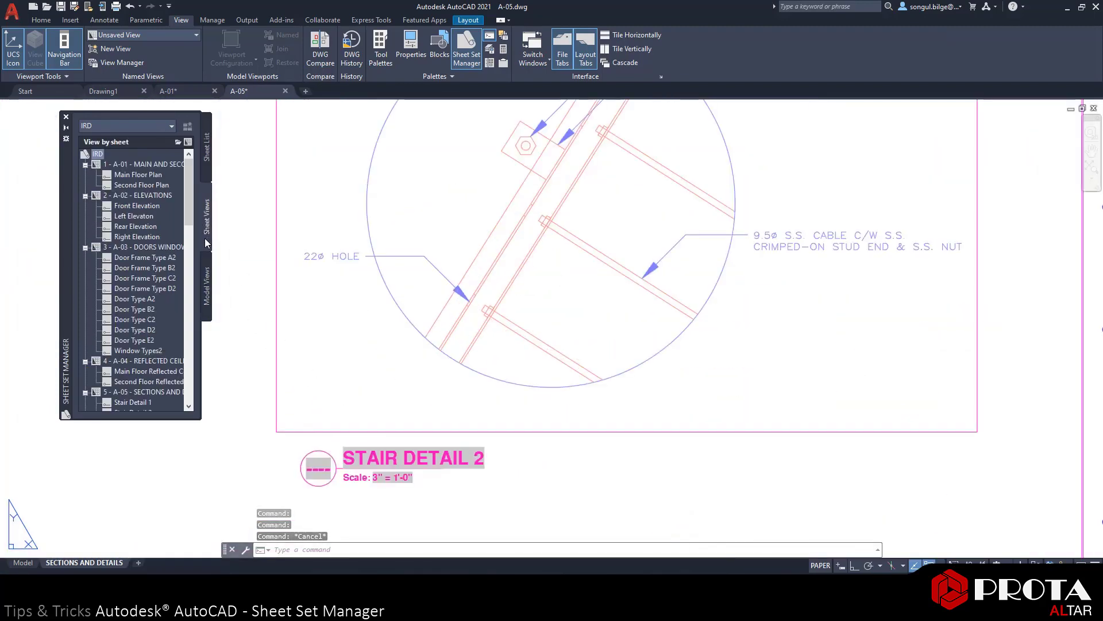
drag(187, 221, 183, 250)
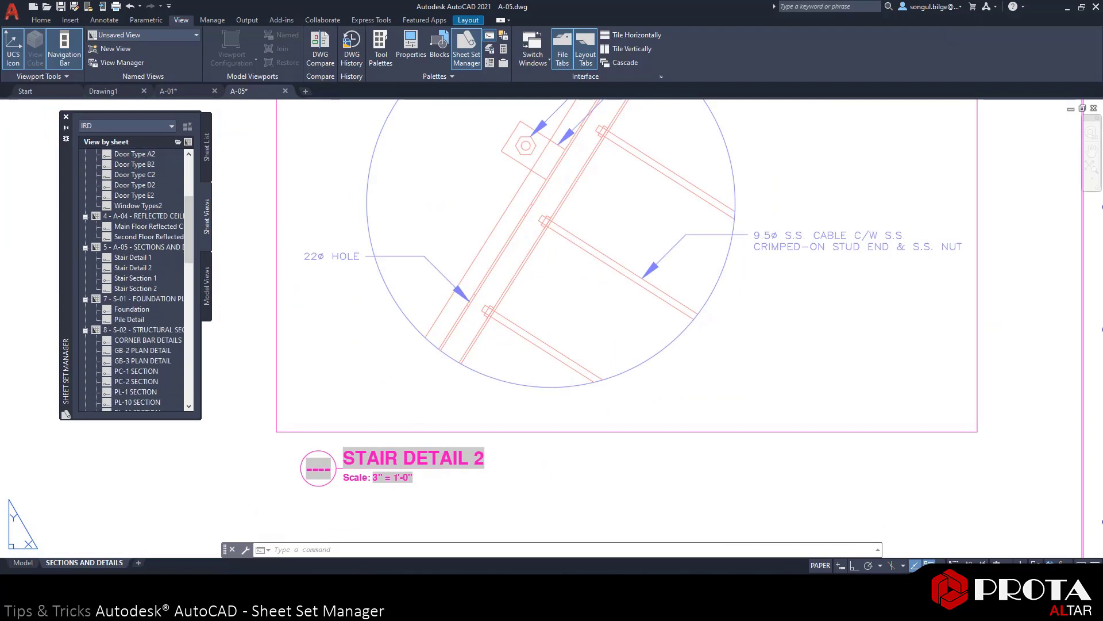
right_click(143, 268)
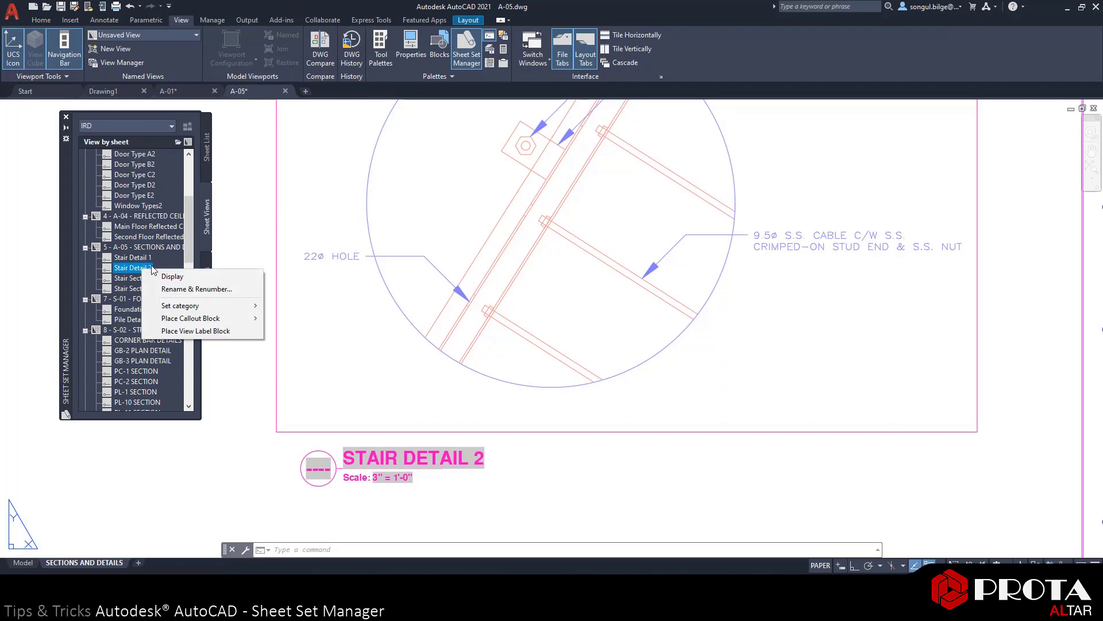
click(180, 291)
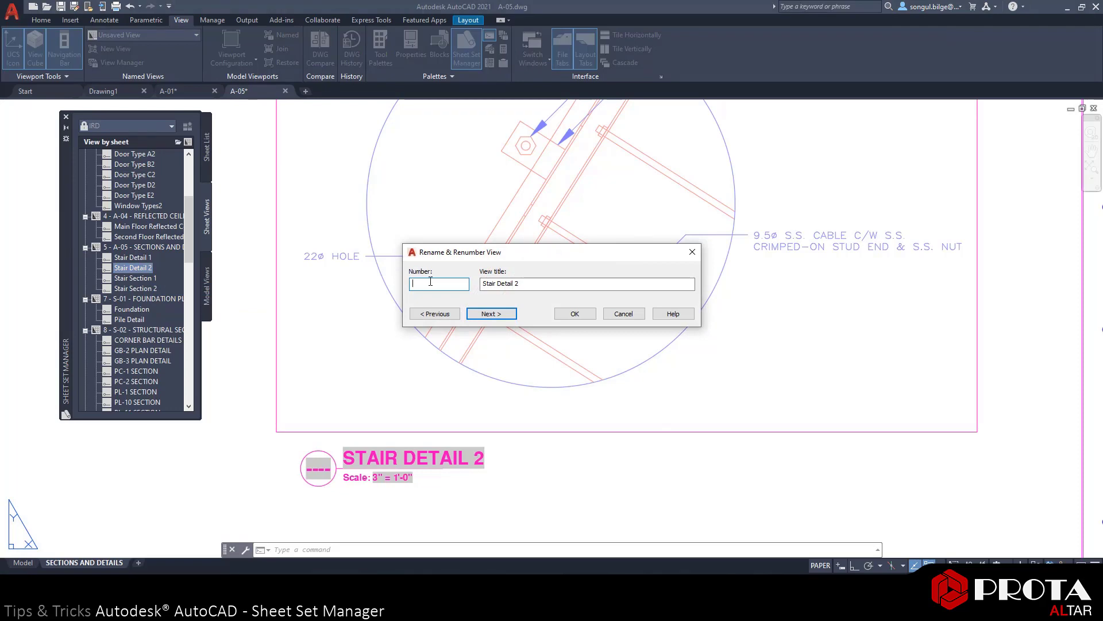
text(3)
click(574, 314)
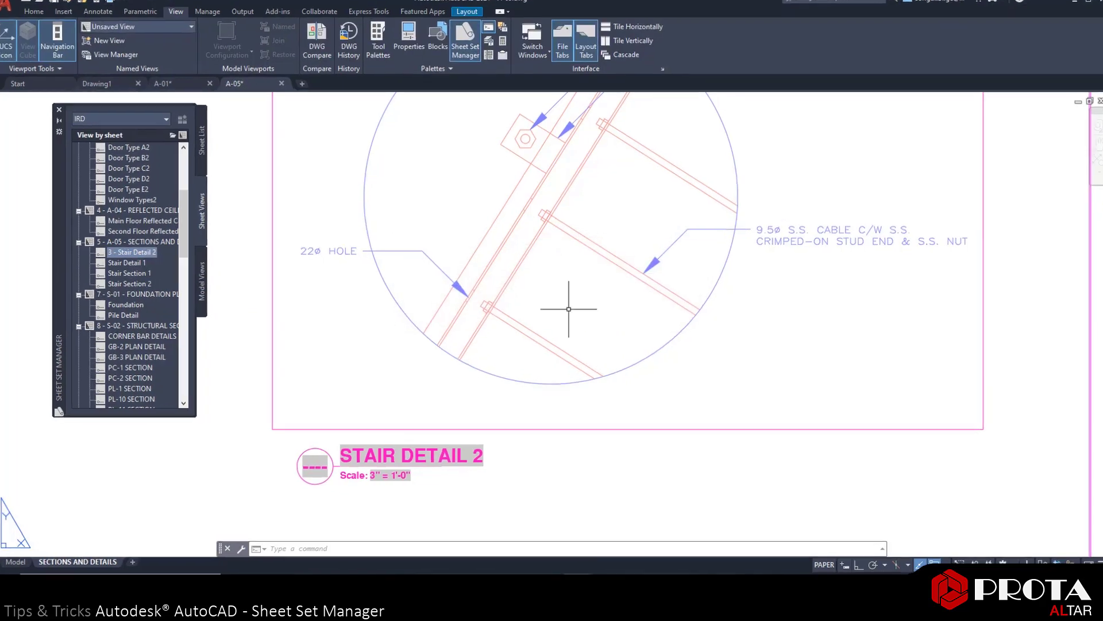
- Regenerate the SECTIONS AND DETAILS layout to refresh the number in the Stair Detail 2 view label
text(re)
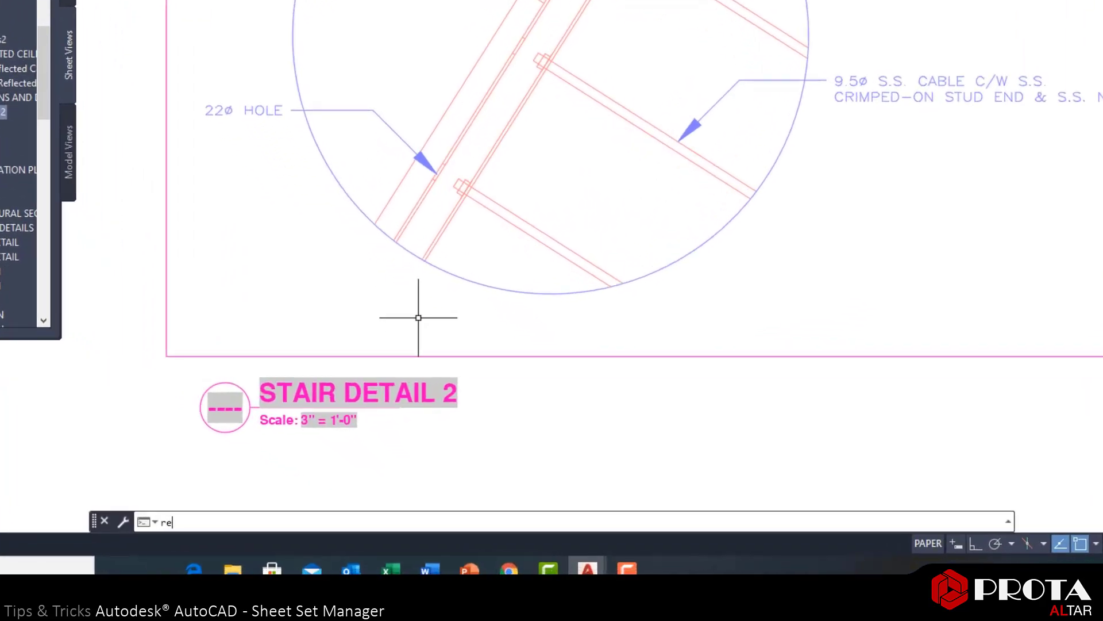
text(gen)
key(Return)
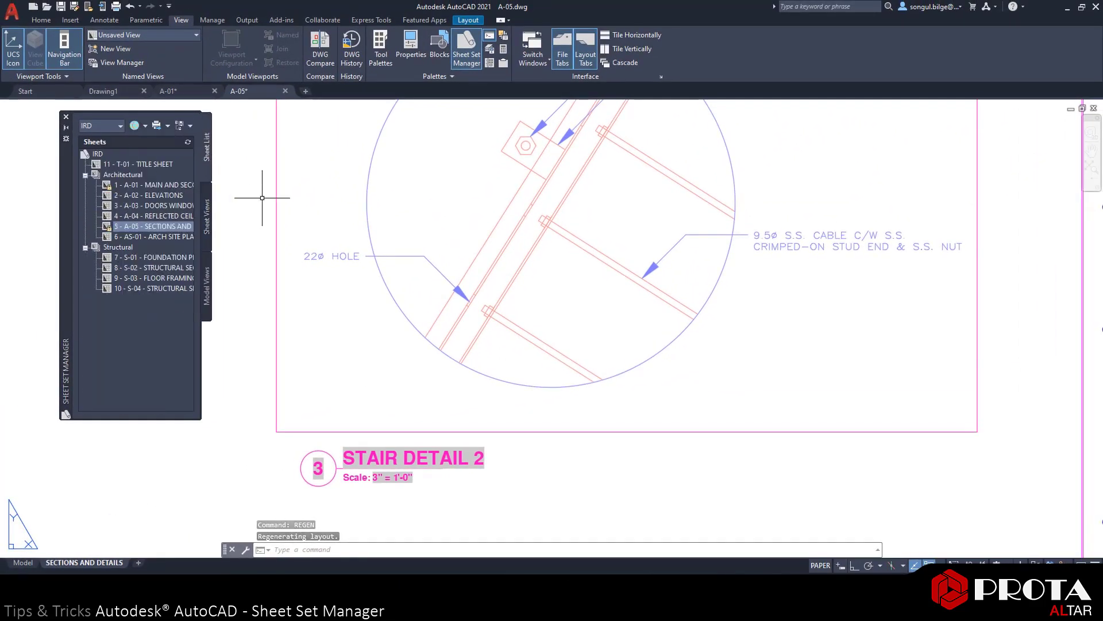
middle_click(352, 322)
middle_click(352, 322)
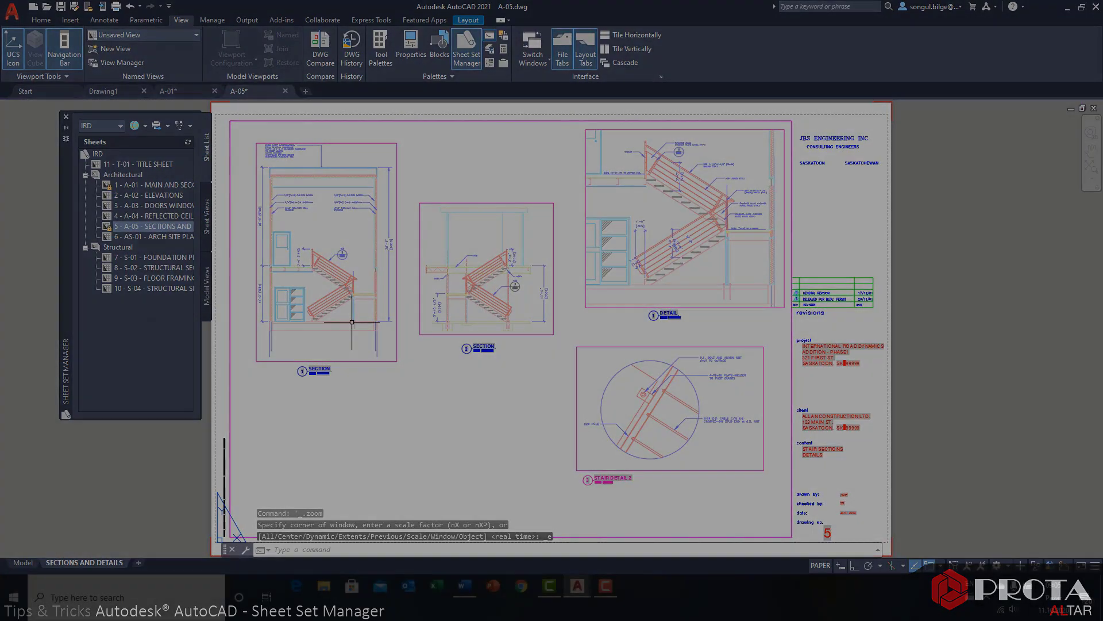